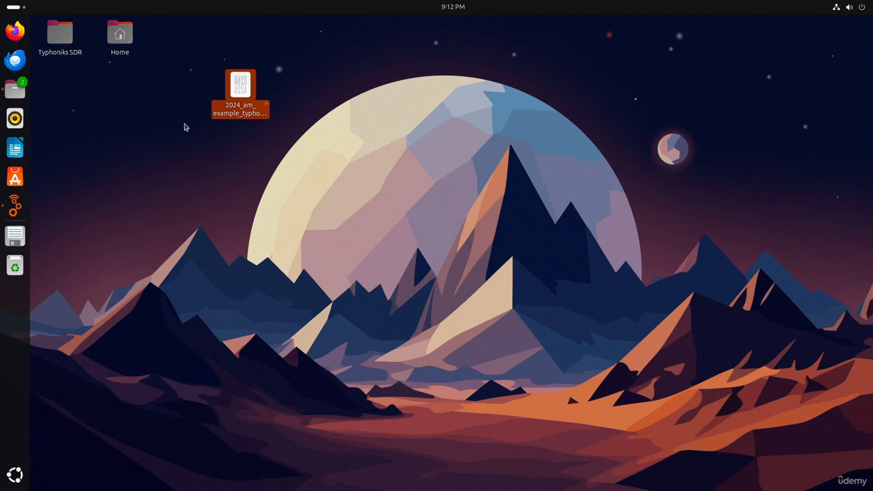
Open the properties of the desktop recording file 2024_am_example_typhoniks.iq to check its type and size
{"action": "left_click", "coordinate": [347, 112]}
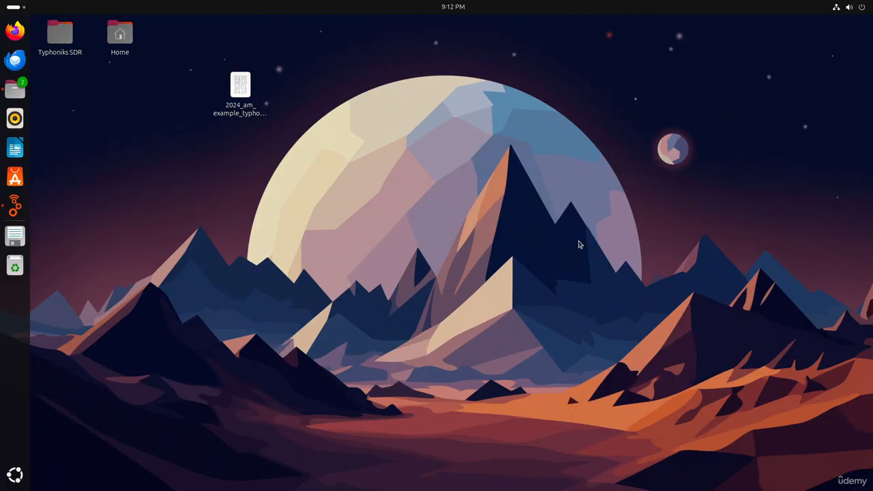
{"action": "right_click", "coordinate": [232, 94]}
{"action": "left_click", "coordinate": [263, 245]}
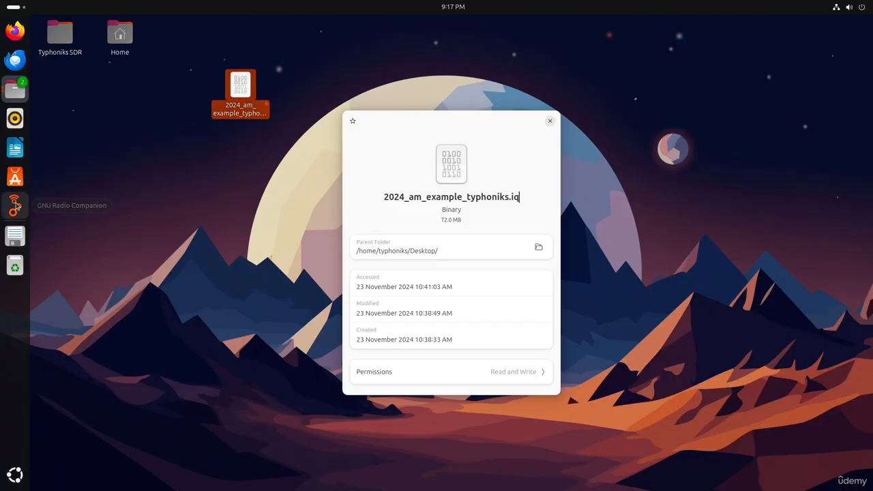
Switch to GNU Radio Companion and create a new QT GUI flowgraph
{"action": "left_click", "coordinate": [17, 207]}
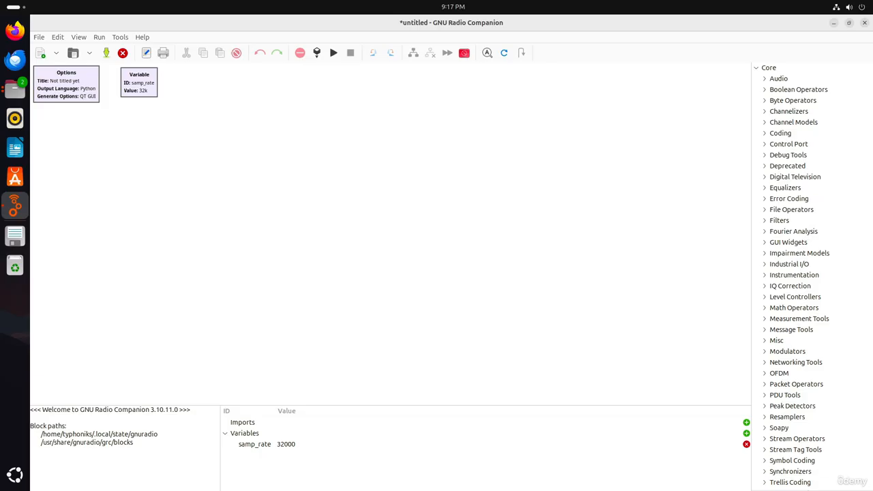
{"action": "left_click", "coordinate": [39, 37]}
{"action": "mouse_move", "coordinate": [104, 50]}
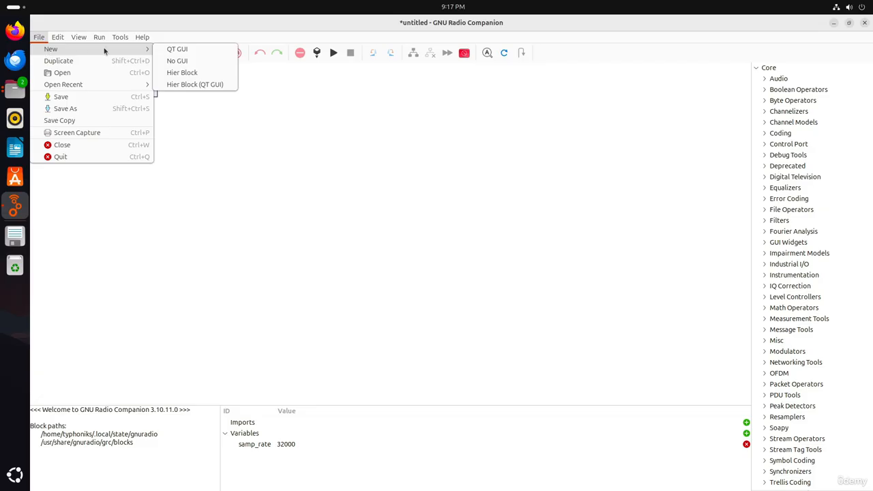
{"action": "left_click", "coordinate": [190, 51]}
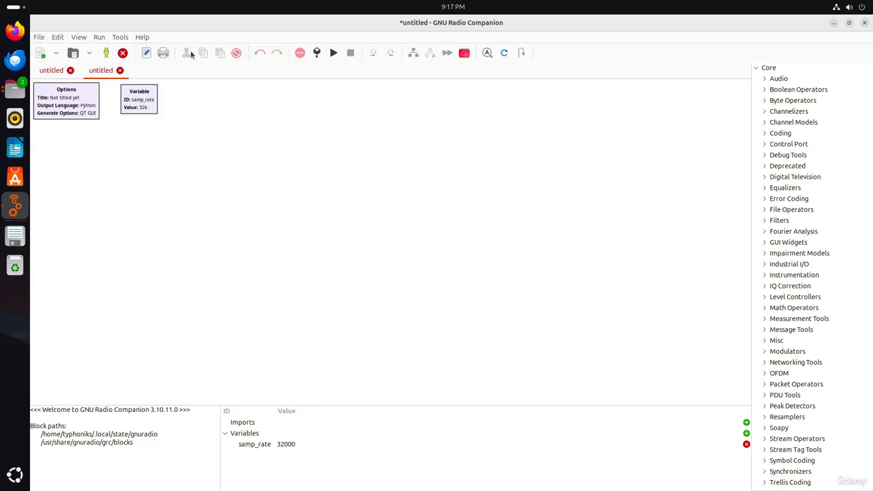
Close the first untitled flowgraph without saving it and create another new flowgraph
{"action": "left_click", "coordinate": [69, 71]}
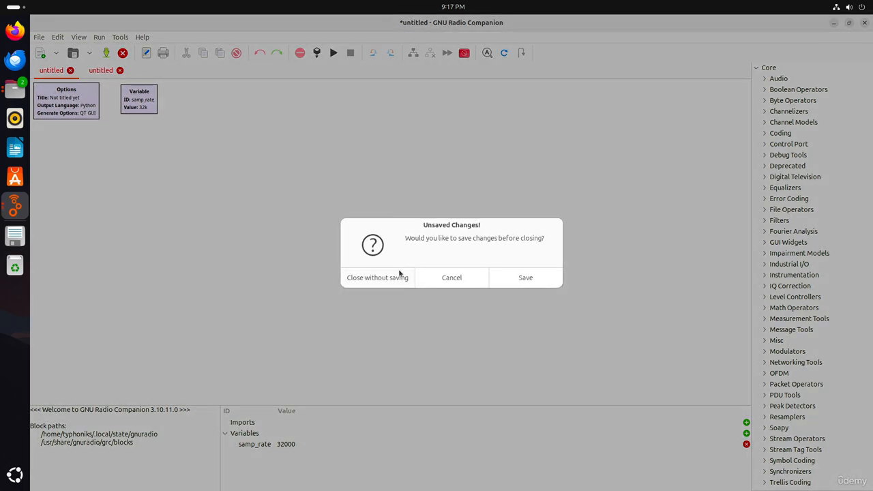
{"action": "left_click", "coordinate": [399, 276]}
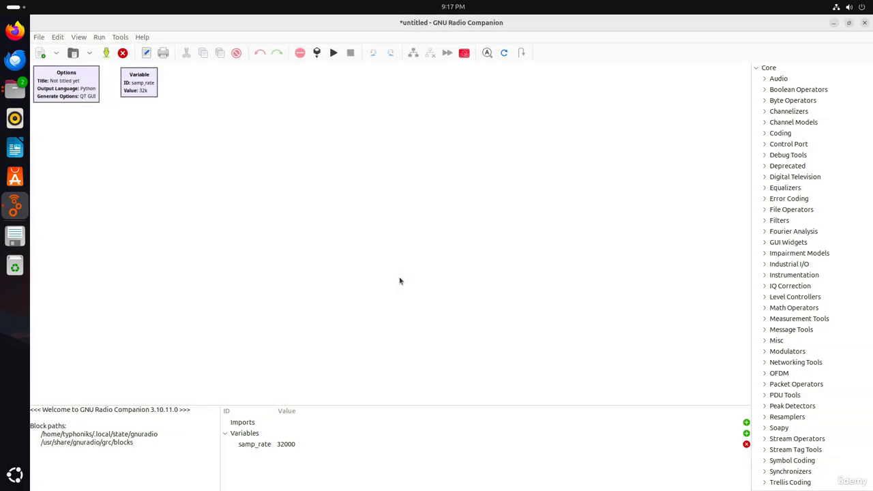
{"action": "key", "text": "ctrl+n"}
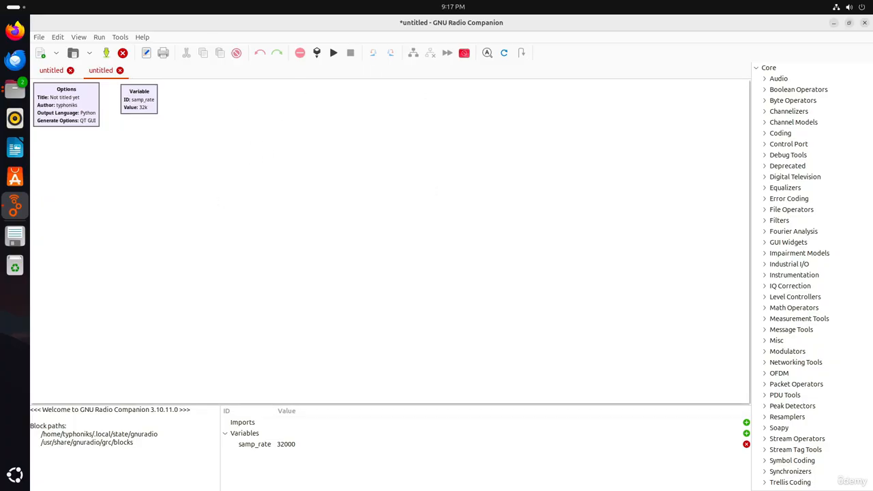
Examine the general properties of the Options block and close them without changes
{"action": "scroll", "coordinate": [152, 120], "scroll_direction": "up", "scroll_amount": 6}
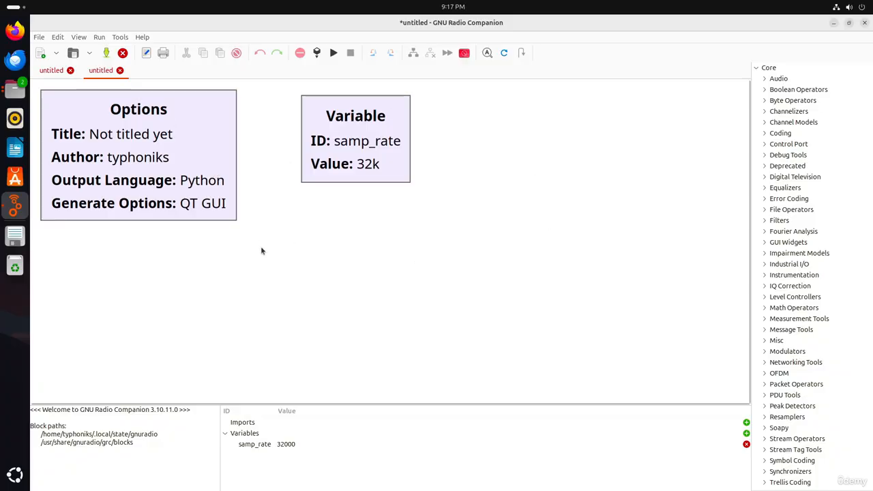
{"action": "left_click_drag", "start_coordinate": [512, 240], "coordinate": [174, 174]}
{"action": "left_click", "coordinate": [180, 155]}
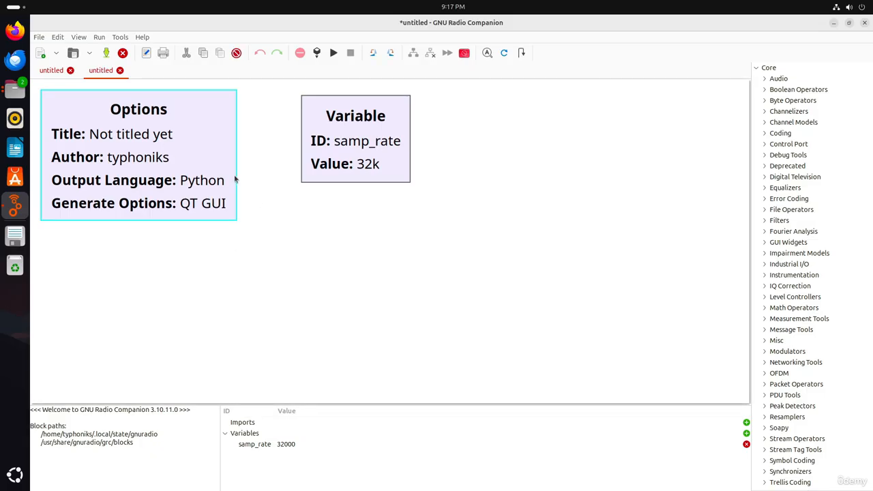
{"action": "double_click", "coordinate": [165, 135]}
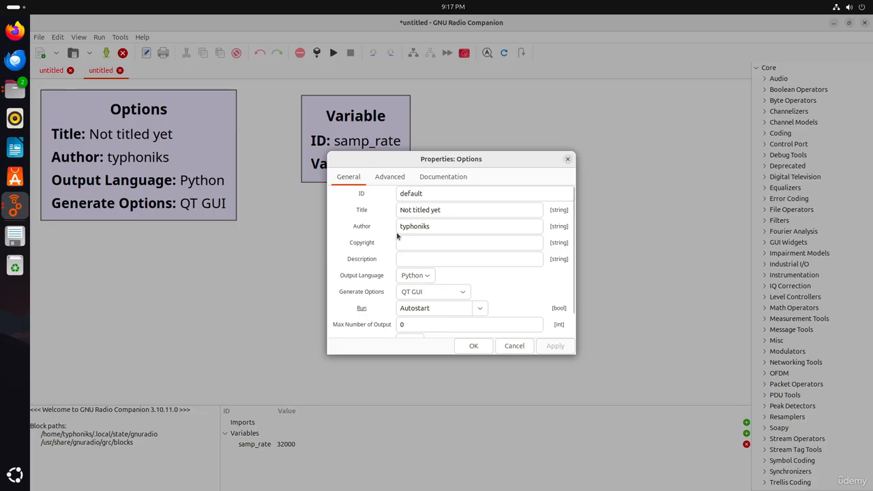
{"action": "left_click", "coordinate": [567, 159]}
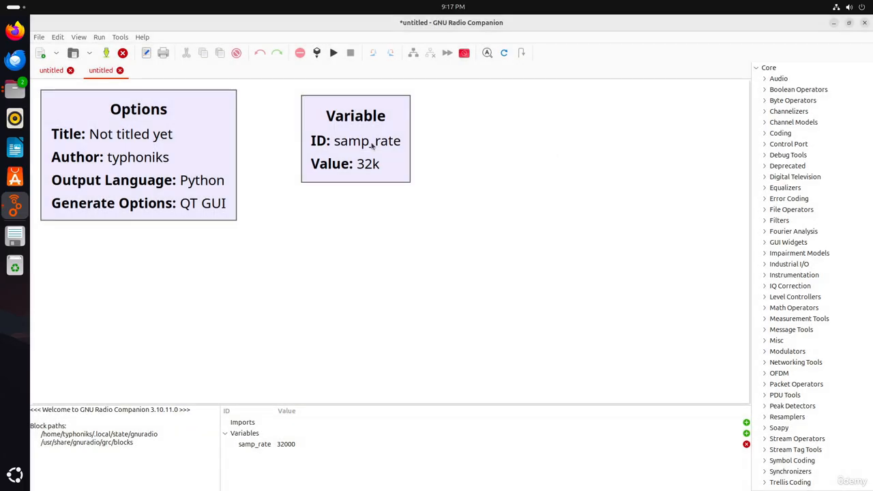
Review the ID and value of the samp_rate Variable block, and move the block closer to the Options block
{"action": "double_click", "coordinate": [372, 145]}
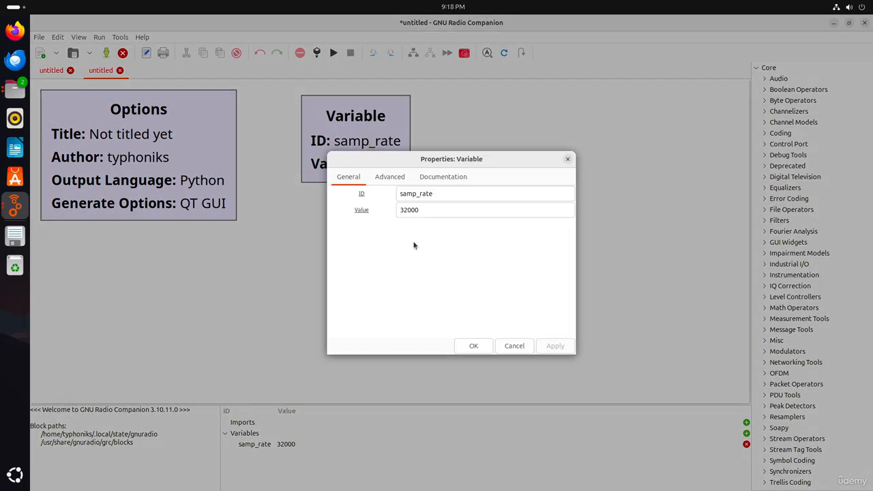
{"action": "double_click", "coordinate": [442, 194]}
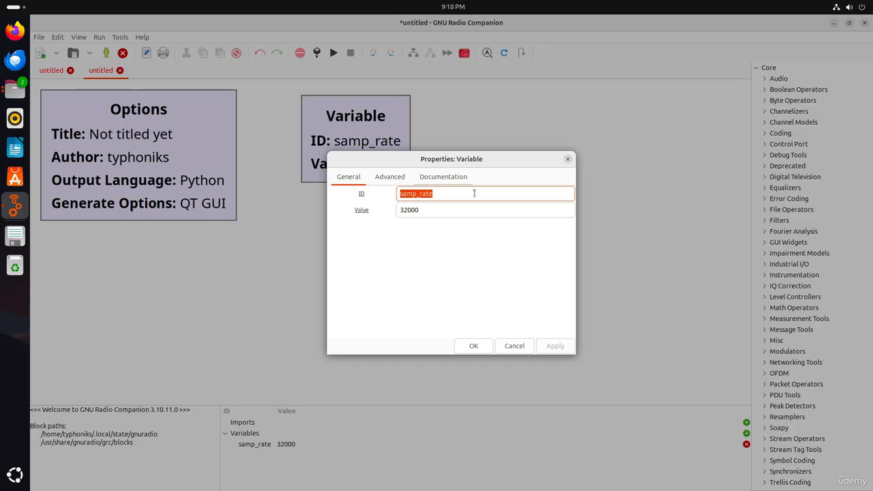
{"action": "left_click", "coordinate": [447, 208]}
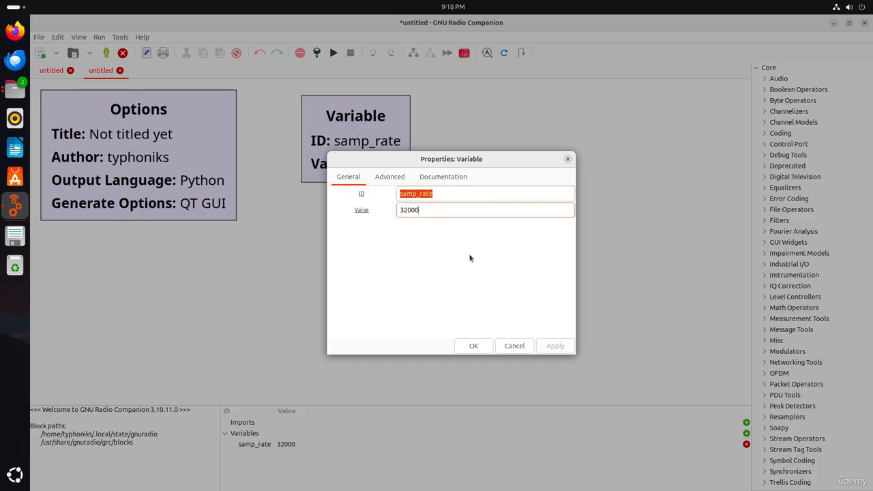
{"action": "left_click", "coordinate": [568, 160]}
{"action": "left_click_drag", "start_coordinate": [362, 135], "coordinate": [307, 135]}
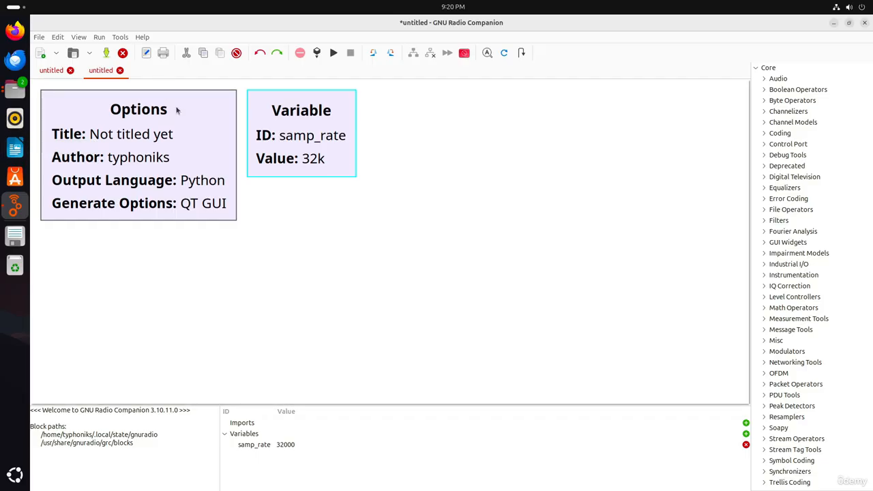
Set the title in the Options block's properties to AM Receiver
{"action": "left_click", "coordinate": [157, 145]}
{"action": "double_click", "coordinate": [157, 145]}
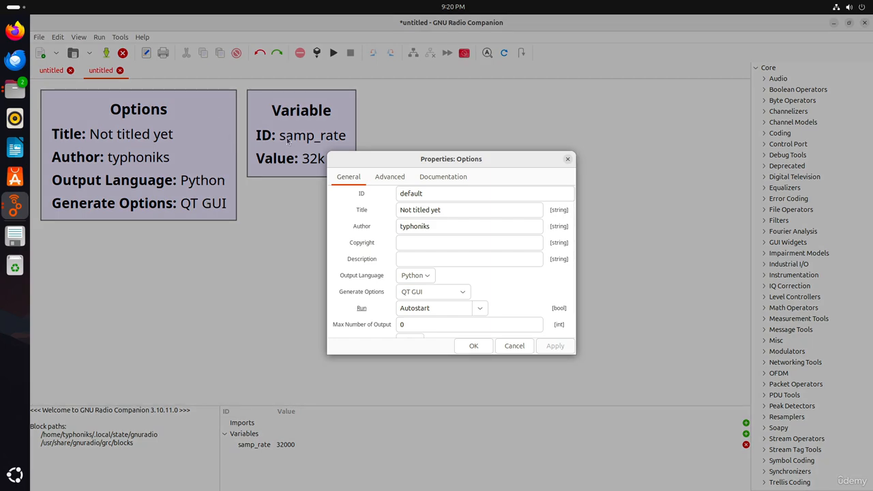
{"action": "left_click", "coordinate": [470, 210]}
{"action": "key", "text": "ctrl+a"}
{"action": "key", "text": "BackSpace"}
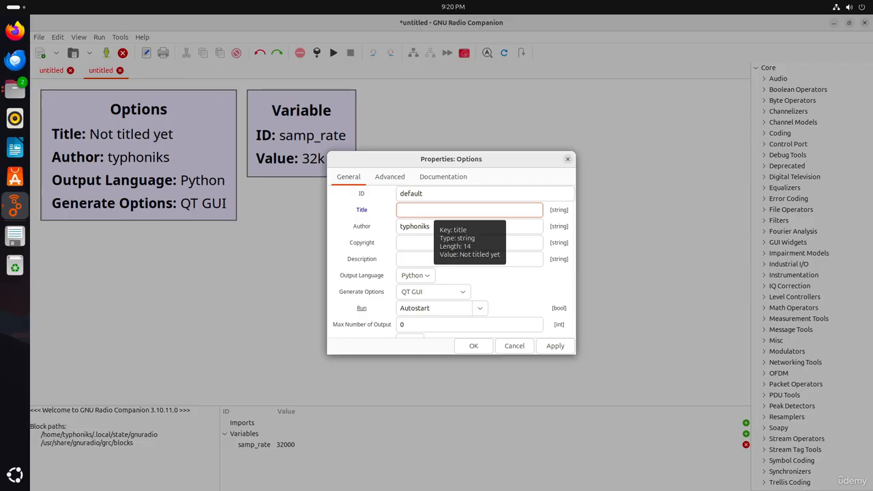
{"action": "type", "text": "My First"}
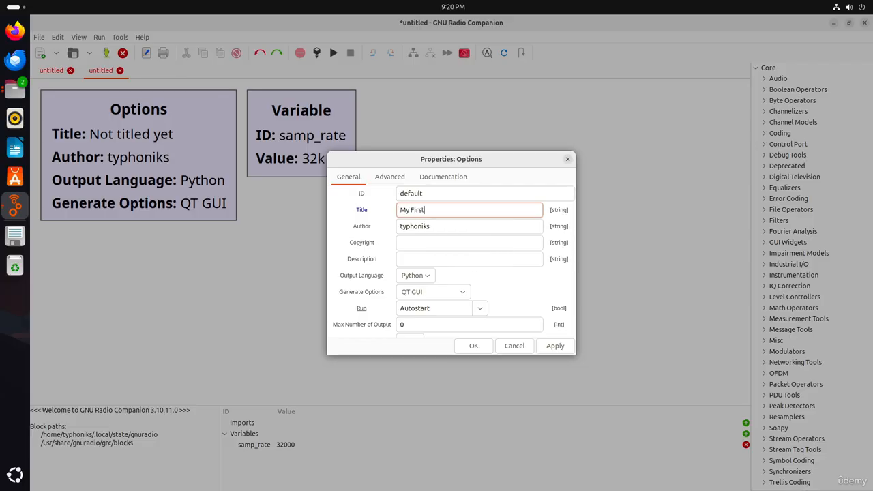
{"action": "key", "text": "ctrl+a"}
{"action": "key", "text": "BackSpace"}
{"action": "type", "text": "AM Receiver Project"}
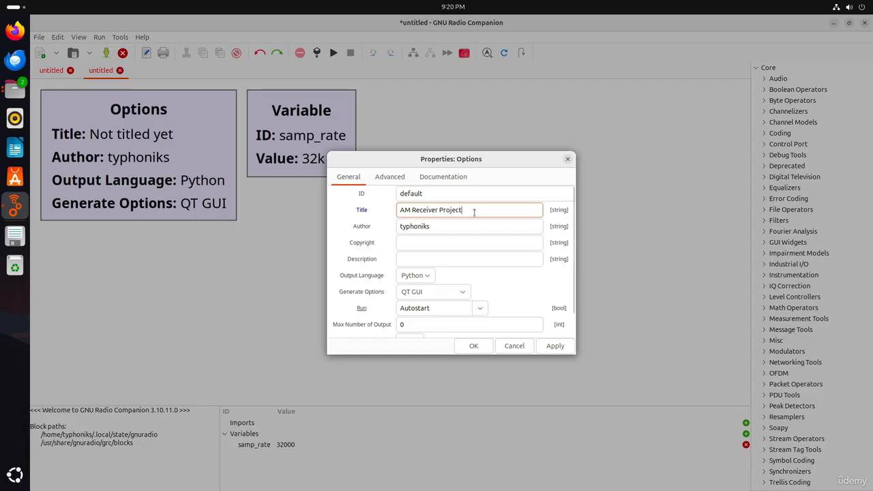
{"action": "key", "text": "ctrl+BackSpace"}
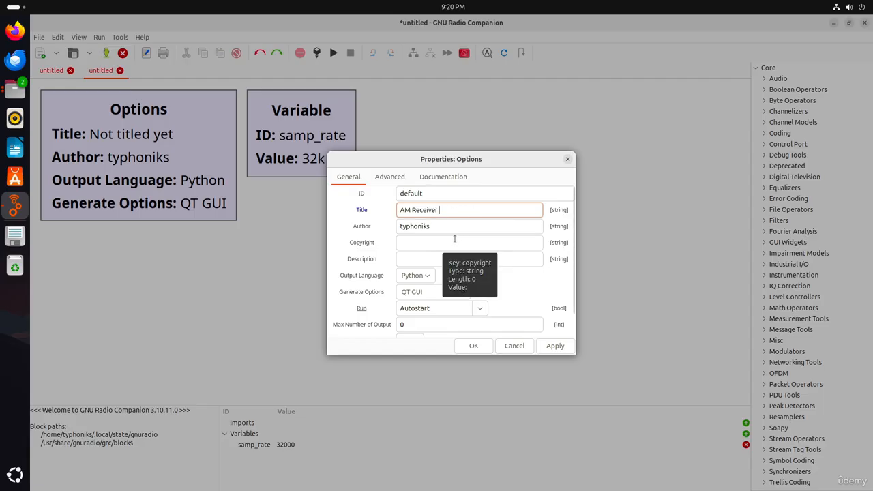
Enter "Lecture on AM Receiver" as the Options block's description and apply the changes
{"action": "left_click", "coordinate": [437, 227]}
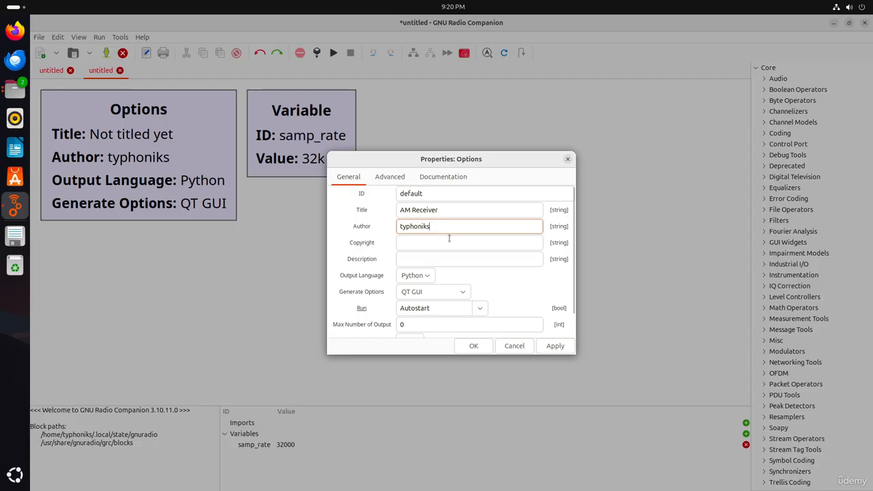
{"action": "left_click", "coordinate": [461, 256]}
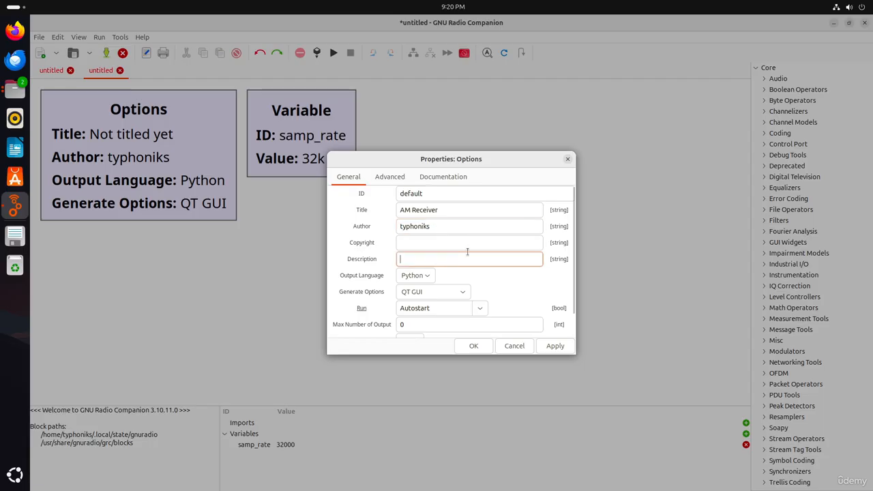
{"action": "type", "text": "Lect"}
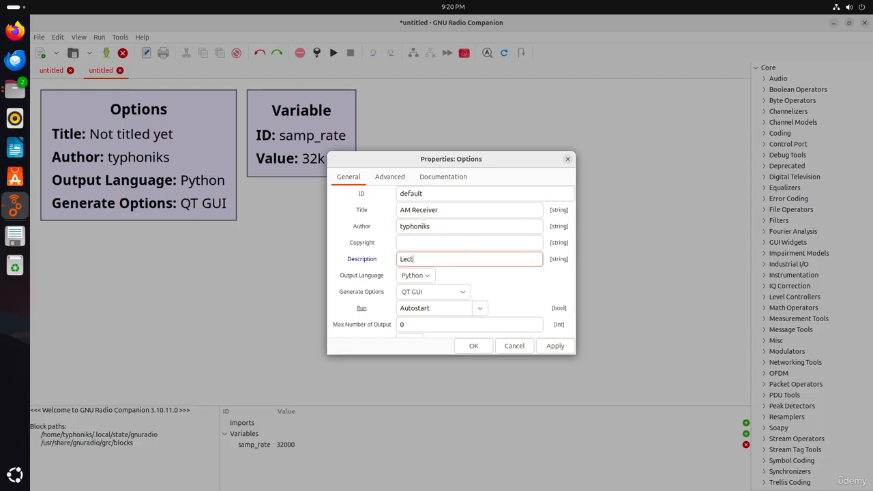
{"action": "type", "text": "ure on AM Receiver"}
{"action": "left_click", "coordinate": [557, 349]}
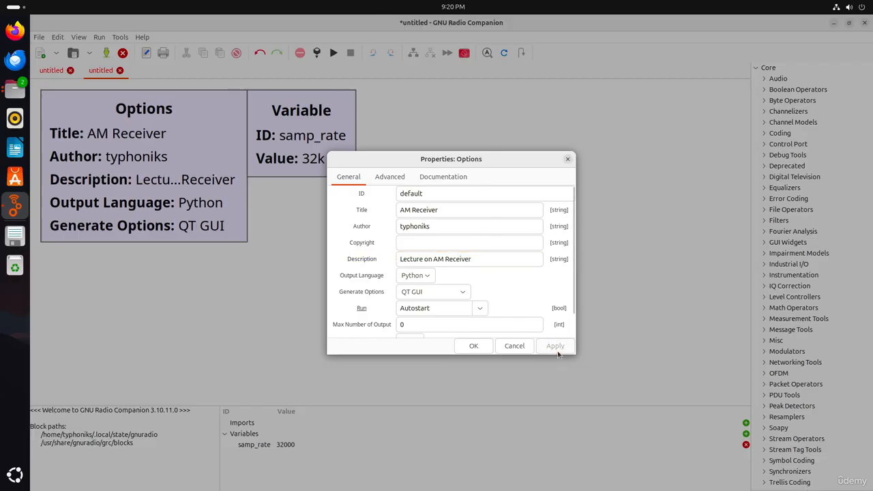
{"action": "left_click", "coordinate": [468, 347]}
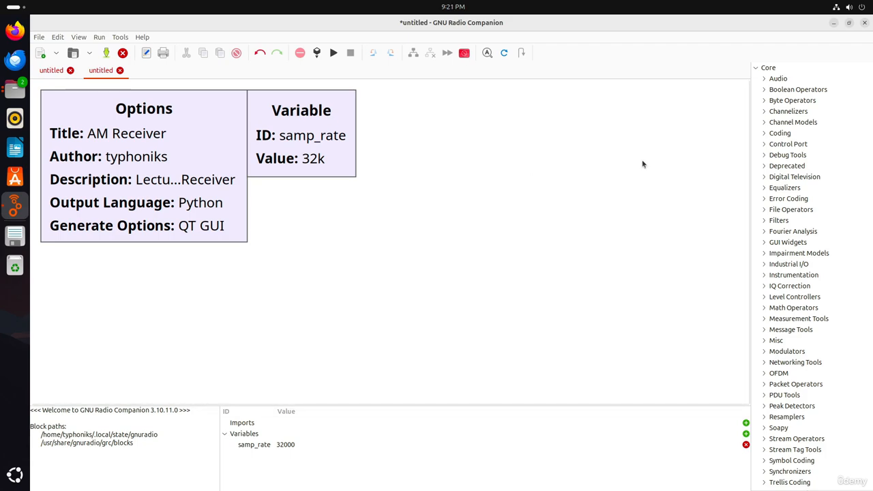
Search the block library for QT GUI Entry and place that block on the canvas below the Options block
{"action": "left_click", "coordinate": [794, 123]}
{"action": "key", "text": "ctrl+f"}
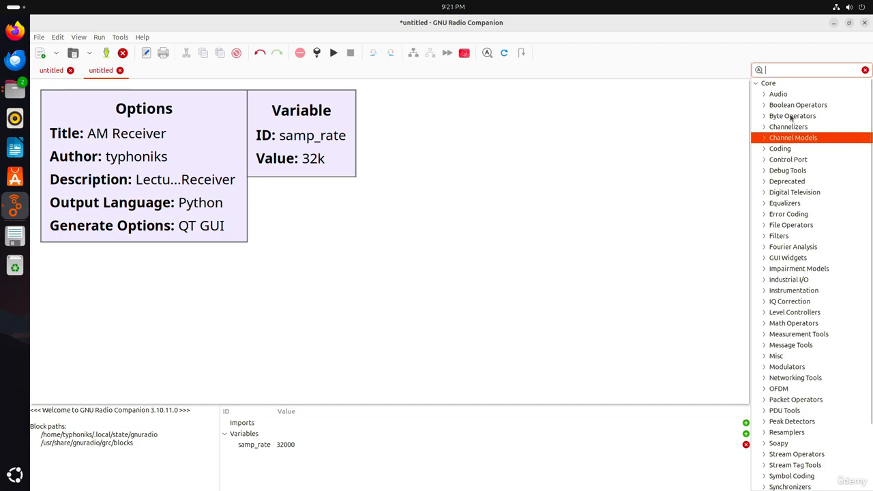
{"action": "type", "text": "QT"}
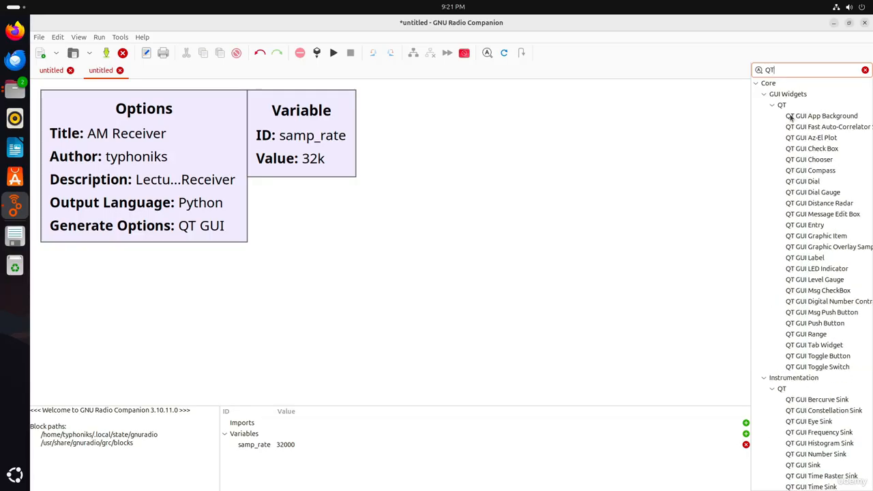
{"action": "type", "text": " GUI Entry"}
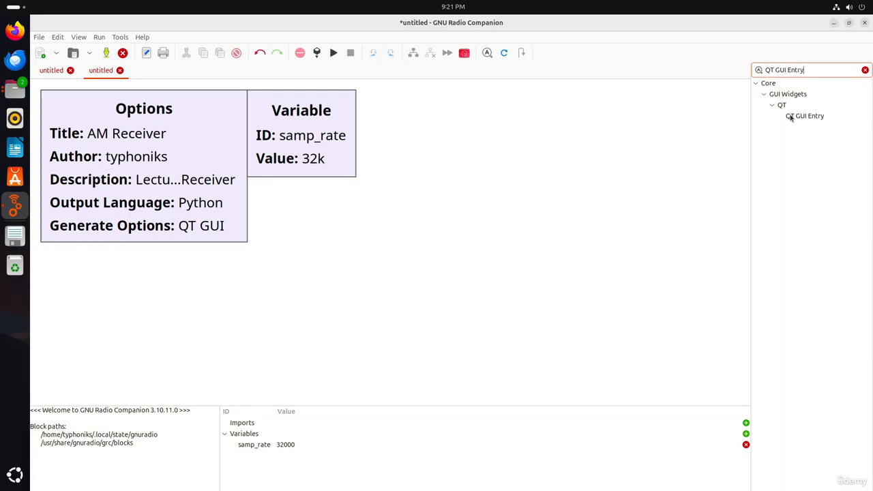
{"action": "left_click_drag", "start_coordinate": [791, 118], "coordinate": [319, 253]}
{"action": "left_click_drag", "start_coordinate": [361, 322], "coordinate": [168, 339]}
{"action": "scroll", "coordinate": [364, 255], "scroll_direction": "down", "scroll_amount": 1}
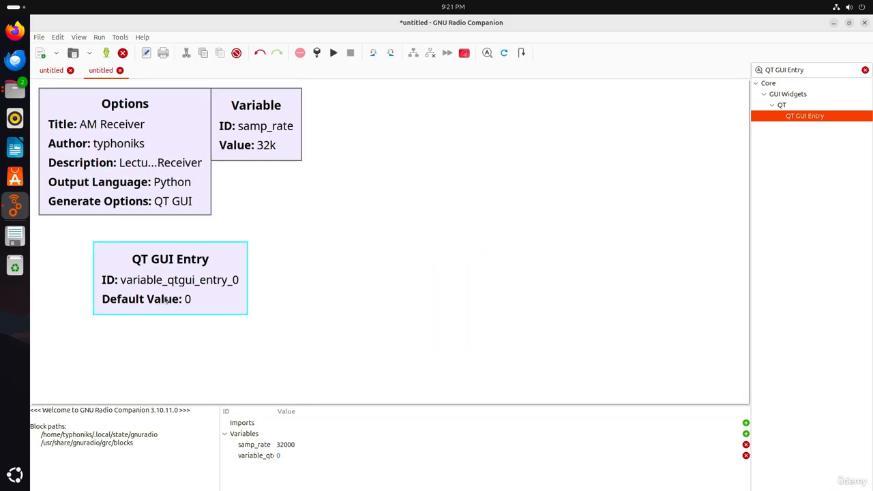
{"action": "left_click_drag", "start_coordinate": [162, 279], "coordinate": [181, 279]}
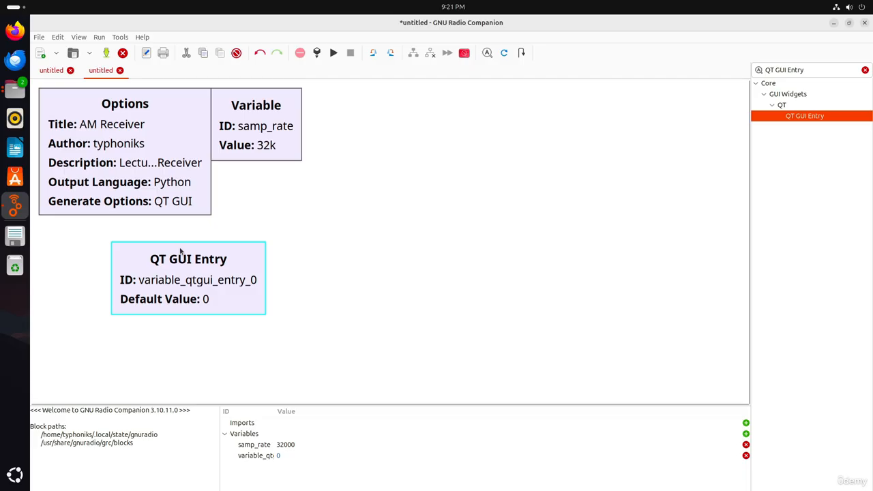
{"action": "left_click", "coordinate": [374, 239]}
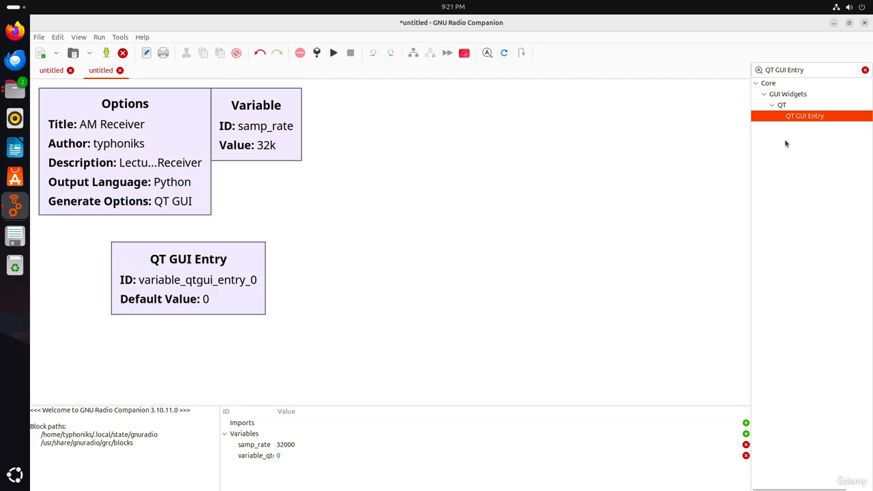
Arrange the Variable and QT GUI Entry blocks in a row beside the Options block, aligned along their upper edges
{"action": "key", "text": "ctrl+f"}
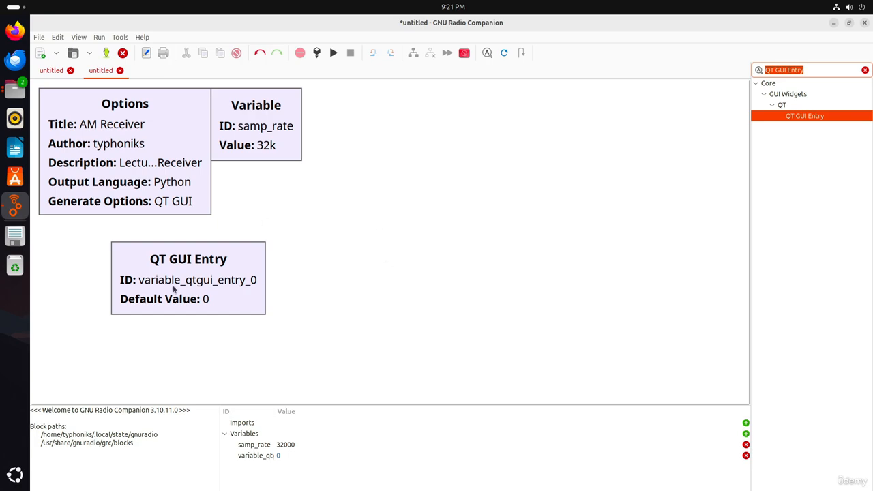
{"action": "left_click_drag", "start_coordinate": [173, 290], "coordinate": [373, 145]}
{"action": "left_click_drag", "start_coordinate": [259, 136], "coordinate": [269, 145]}
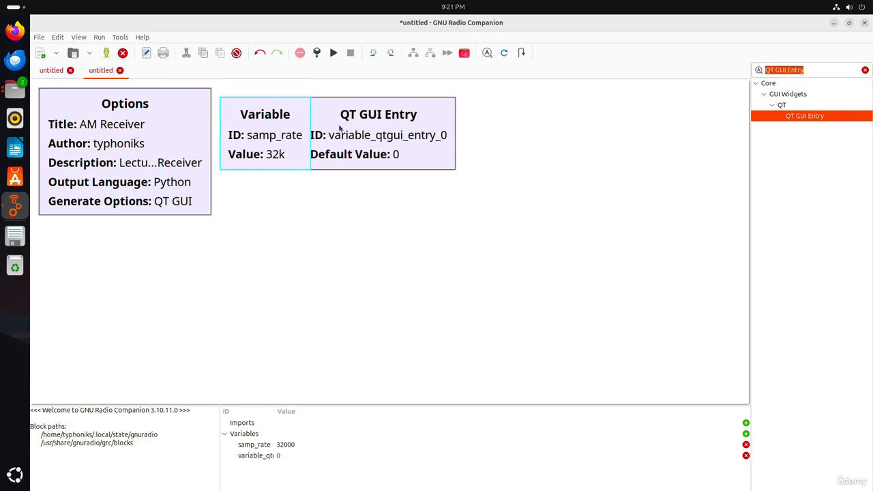
{"action": "left_click_drag", "start_coordinate": [339, 128], "coordinate": [370, 121]}
{"action": "left_click_drag", "start_coordinate": [271, 132], "coordinate": [268, 123]}
{"action": "left_click_drag", "start_coordinate": [356, 133], "coordinate": [358, 120]}
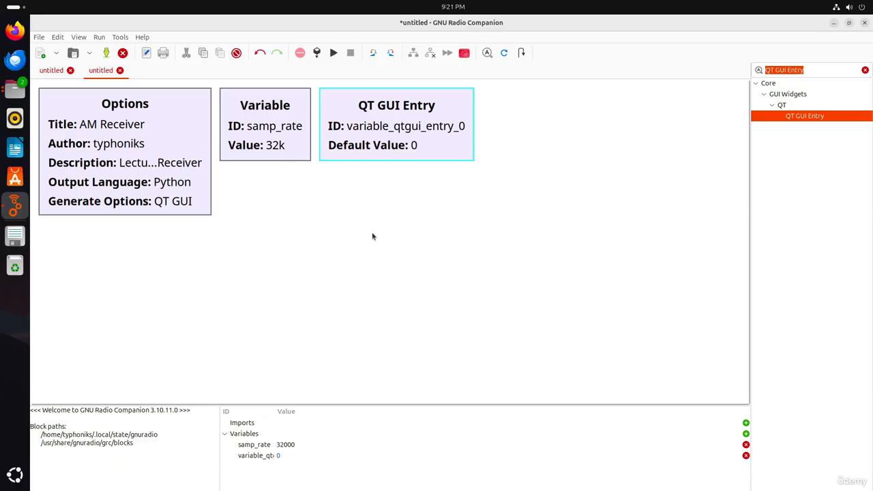
Set the ID of the QT GUI Entry block to freq in its properties
{"action": "key", "text": "ctrl+minus"}
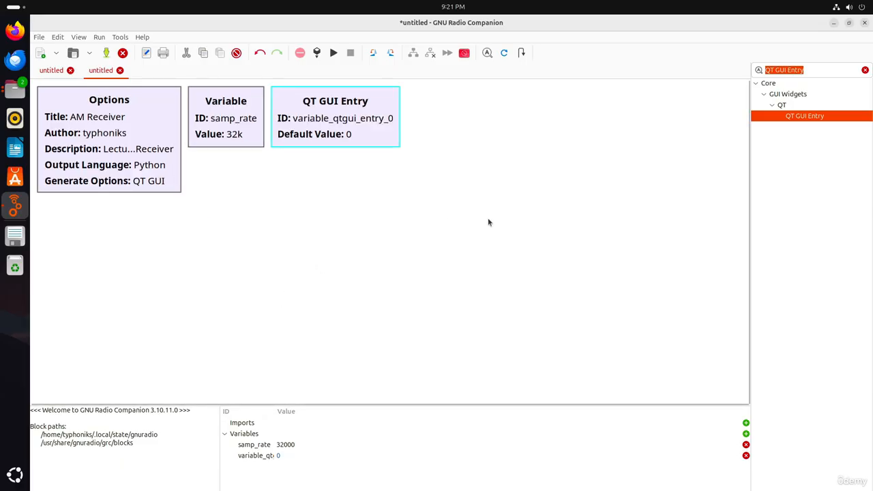
{"action": "double_click", "coordinate": [304, 118]}
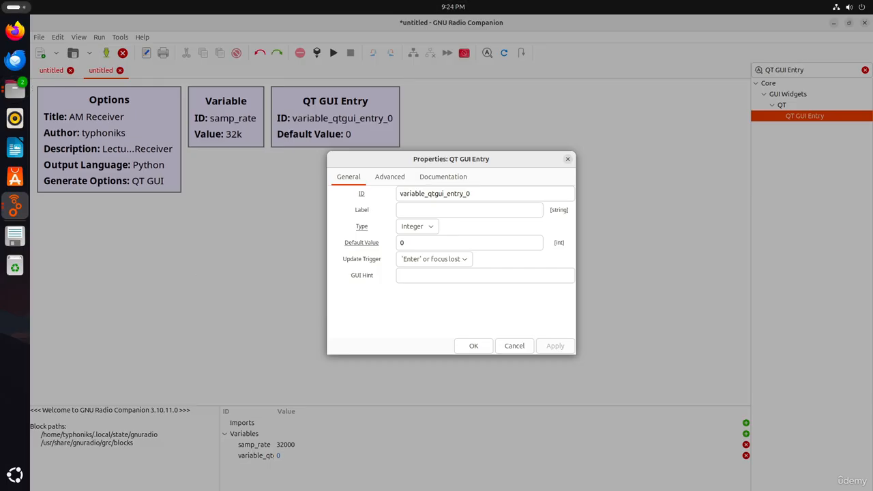
{"action": "left_click", "coordinate": [567, 159]}
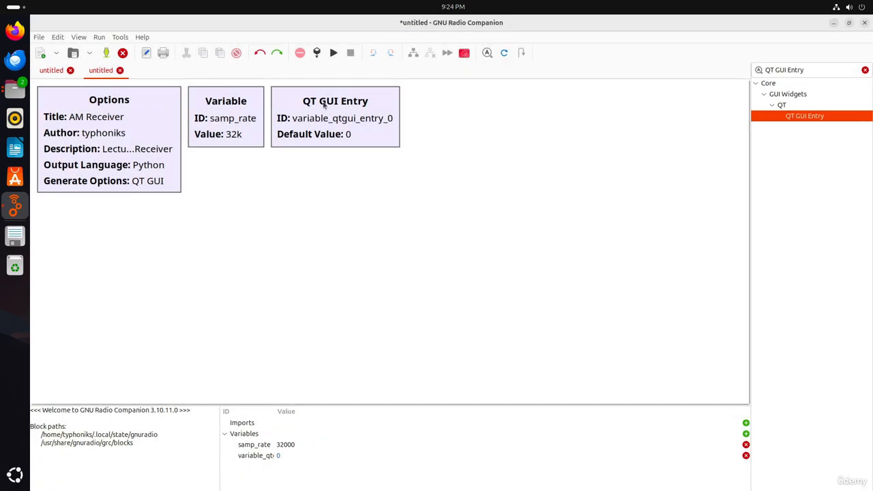
{"action": "double_click", "coordinate": [323, 103]}
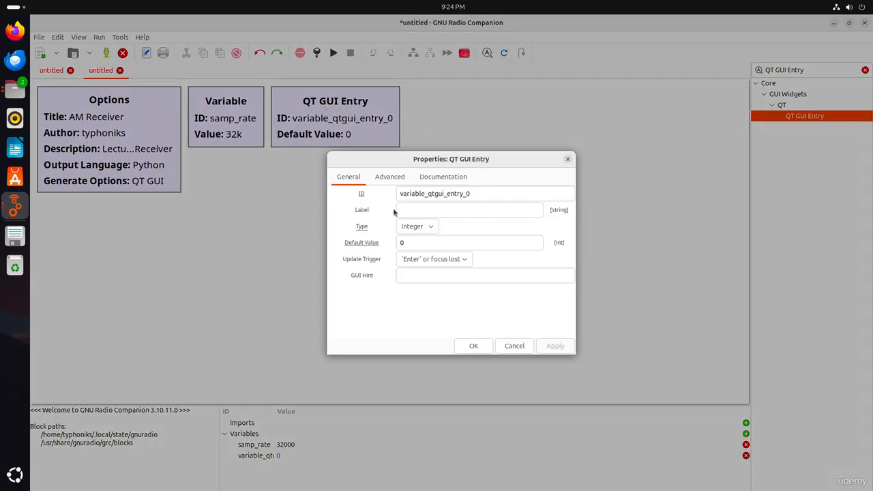
{"action": "double_click", "coordinate": [471, 193]}
{"action": "type", "text": "freq"}
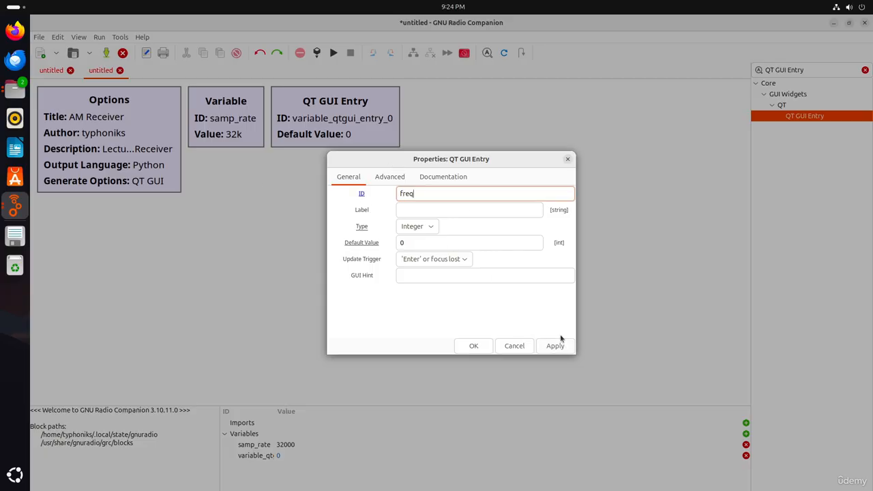
Enter 880e3 as the default value of the QT GUI Entry block
{"action": "double_click", "coordinate": [443, 242]}
{"action": "type", "text": "8"}
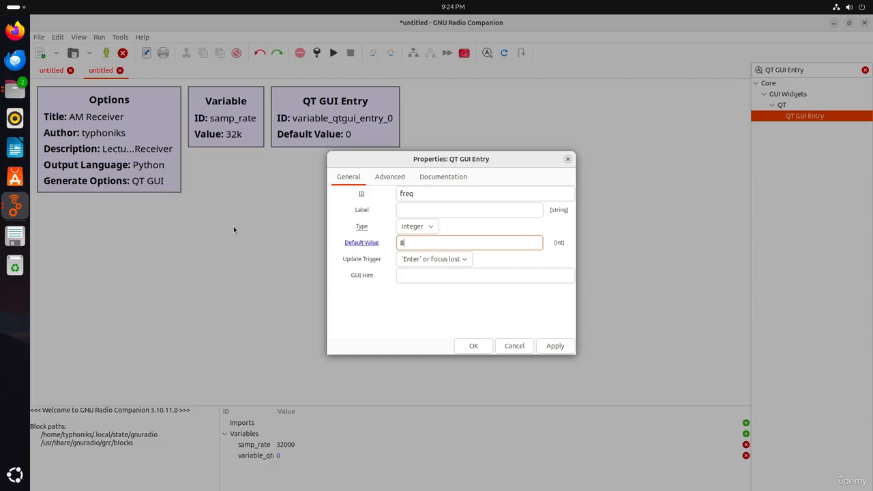
{"action": "type", "text": "80e3"}
{"action": "left_click_drag", "start_coordinate": [434, 245], "coordinate": [345, 245]}
{"action": "left_click", "coordinate": [416, 244]}
Open the text editor and write 880,000 in a new document
{"action": "key", "text": "super"}
{"action": "type", "text": "note"}
{"action": "key", "text": "Return"}
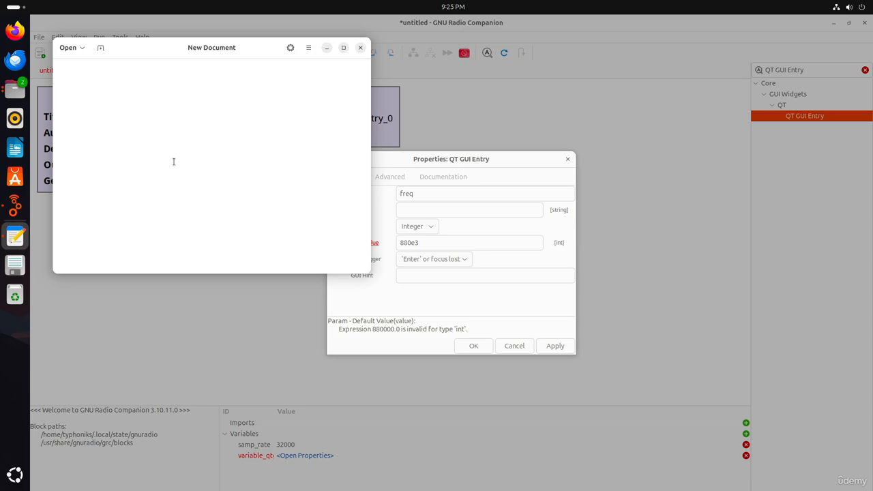
{"action": "type", "text": "880,000"}
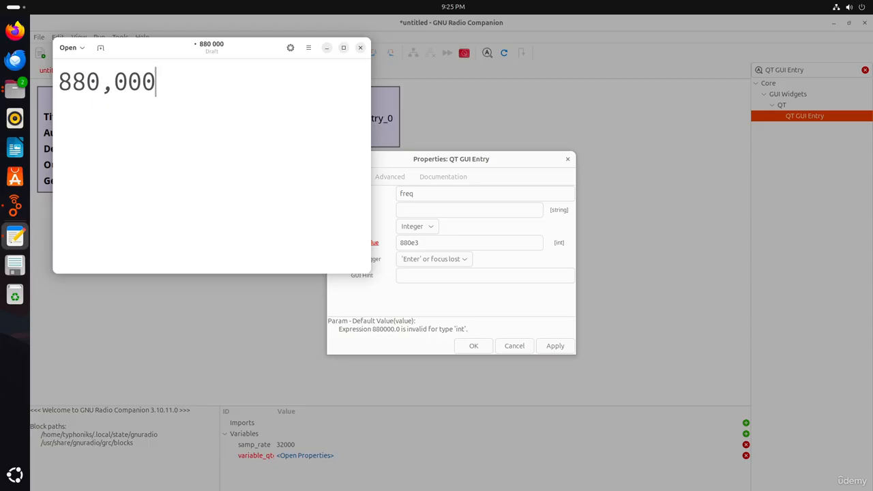
Note the scientific form 880x103 two lines below 880,000 and highlight its exponent 3
{"action": "key", "text": "Return"}
{"action": "key", "text": "Return"}
{"action": "type", "text": "880#"}
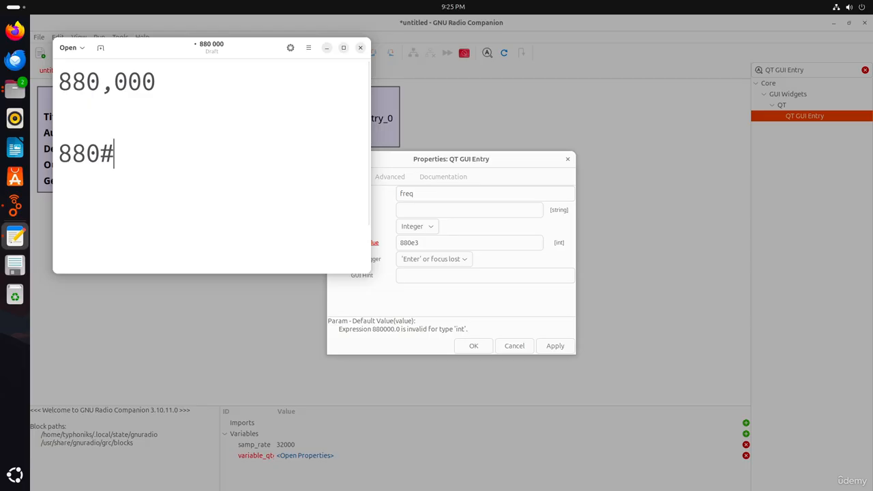
{"action": "key", "text": "BackSpace"}
{"action": "type", "text": "x103"}
{"action": "key", "text": "BackSpace"}
{"action": "type", "text": "#"}
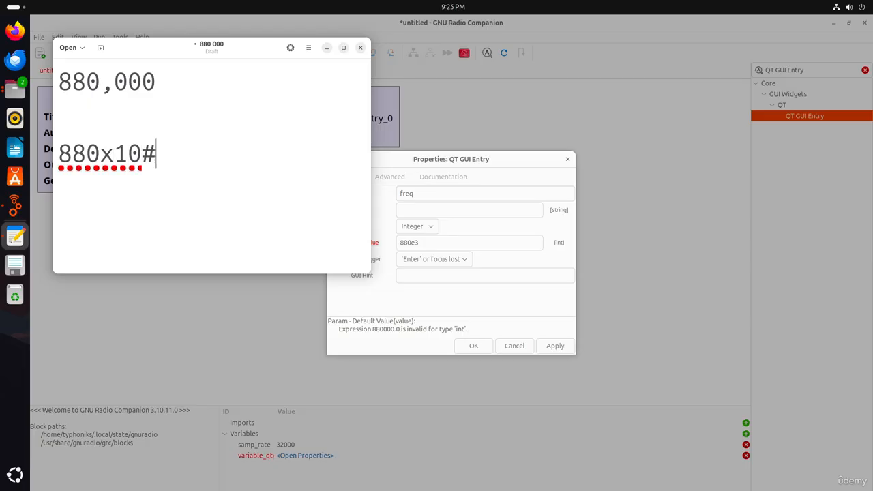
{"action": "key", "text": "BackSpace"}
{"action": "type", "text": "3"}
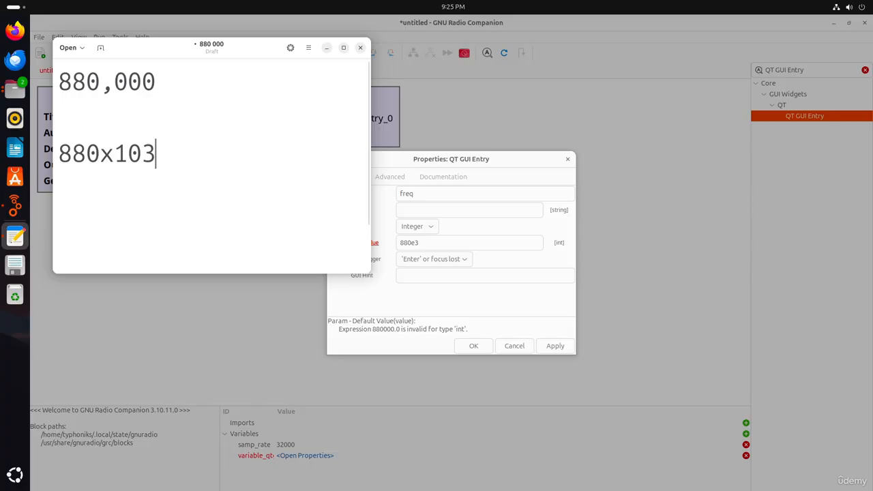
{"action": "left_click", "coordinate": [59, 118]}
{"action": "key", "text": "Tab"}
{"action": "key", "text": "Tab"}
{"action": "left_click", "coordinate": [170, 129]}
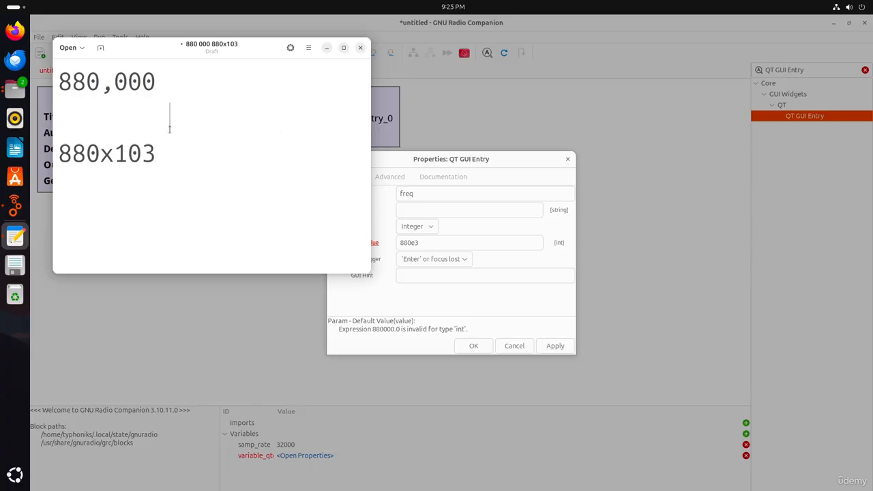
{"action": "left_click_drag", "start_coordinate": [148, 149], "coordinate": [142, 150]}
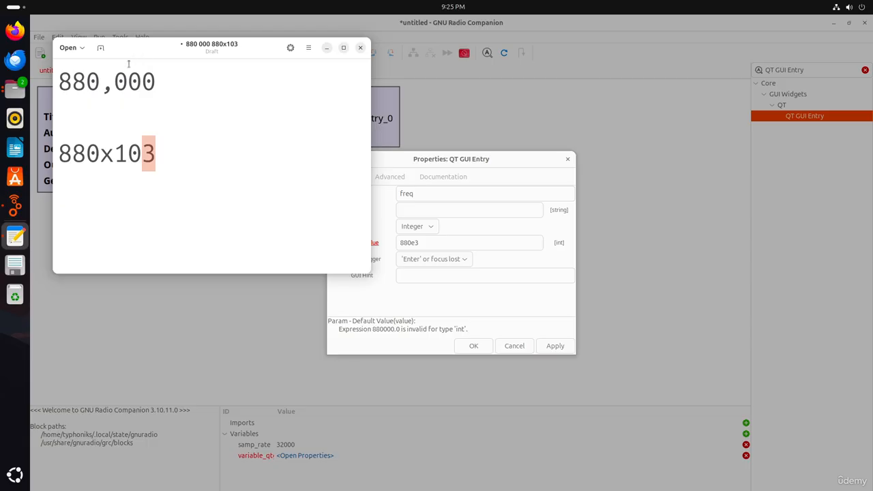
Revisit the block's default value, return to the text editor and clear all the notes there
{"action": "left_click", "coordinate": [417, 243]}
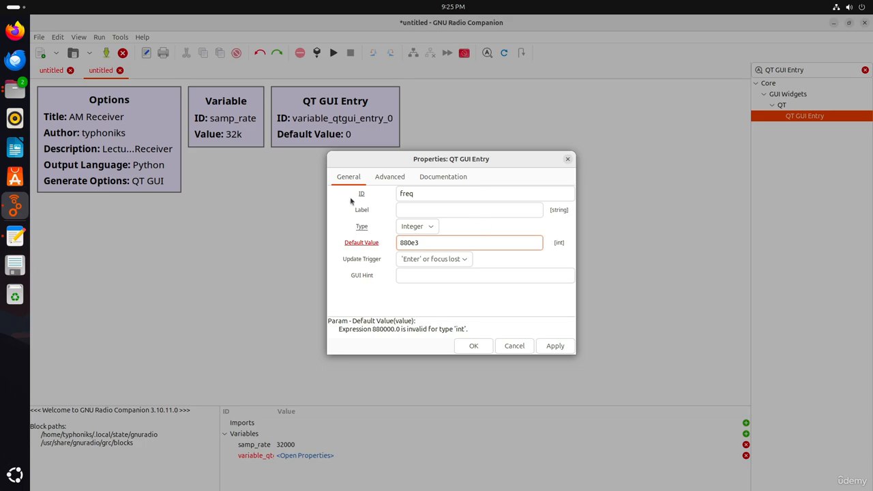
{"action": "key", "text": "alt+Tab"}
{"action": "key", "text": "alt+Tab"}
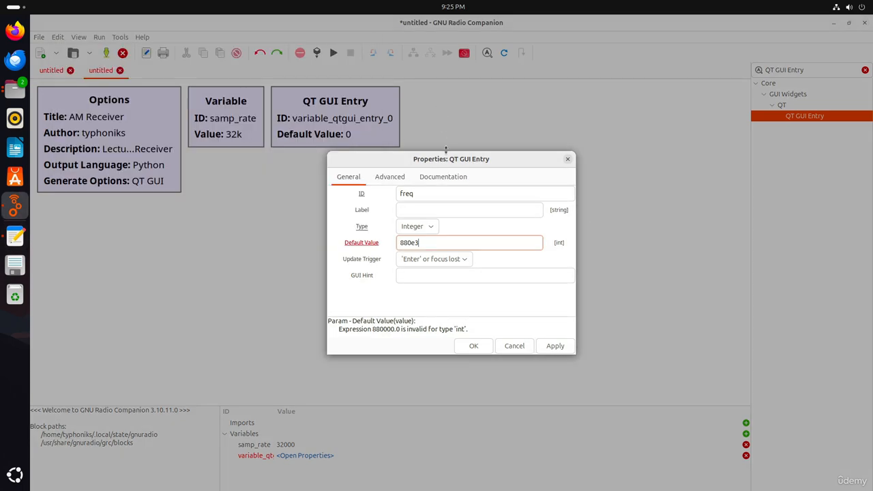
{"action": "key", "text": "alt+Tab"}
{"action": "left_click_drag", "start_coordinate": [295, 169], "coordinate": [3, 156]}
{"action": "key", "text": "BackSpace"}
{"action": "key", "text": "ctrl+a"}
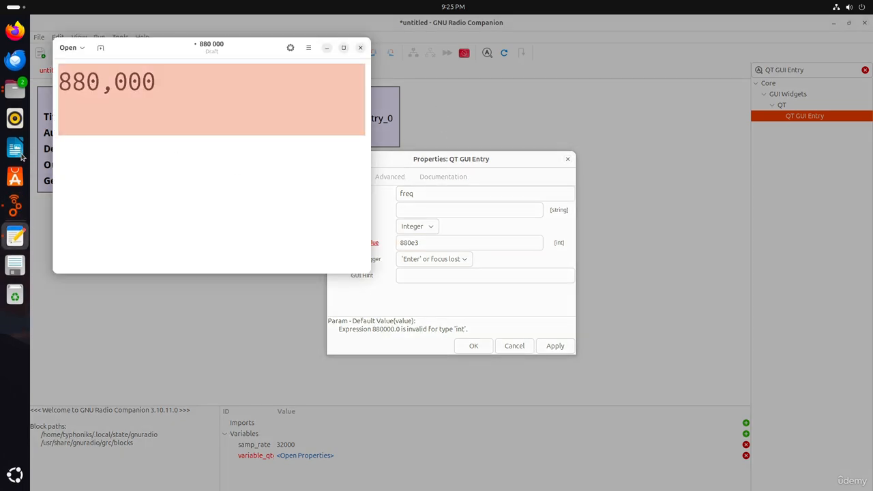
{"action": "key", "text": "BackSpace"}
Write the conversion 880e3 = 880,000 on the first line of the text document
{"action": "type", "text": "880"}
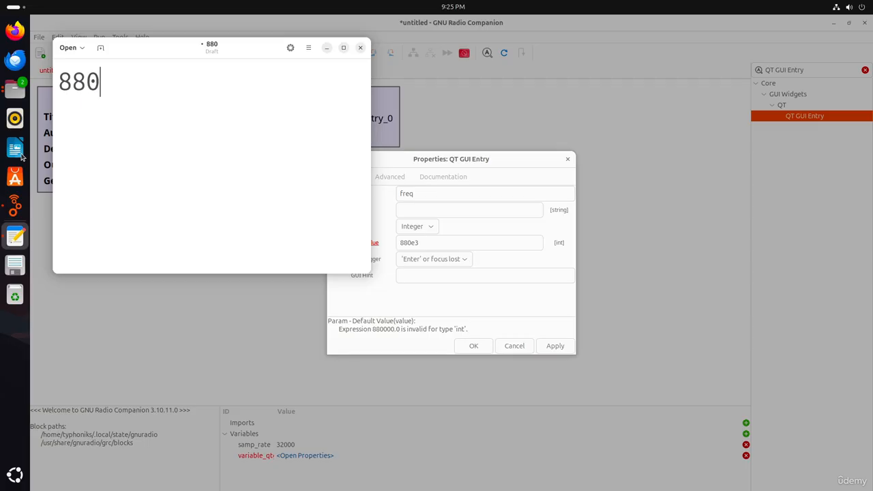
{"action": "type", "text": "e3"}
{"action": "key", "text": "Return"}
{"action": "type", "text": "8"}
{"action": "key", "text": "BackSpace"}
{"action": "key", "text": "BackSpace"}
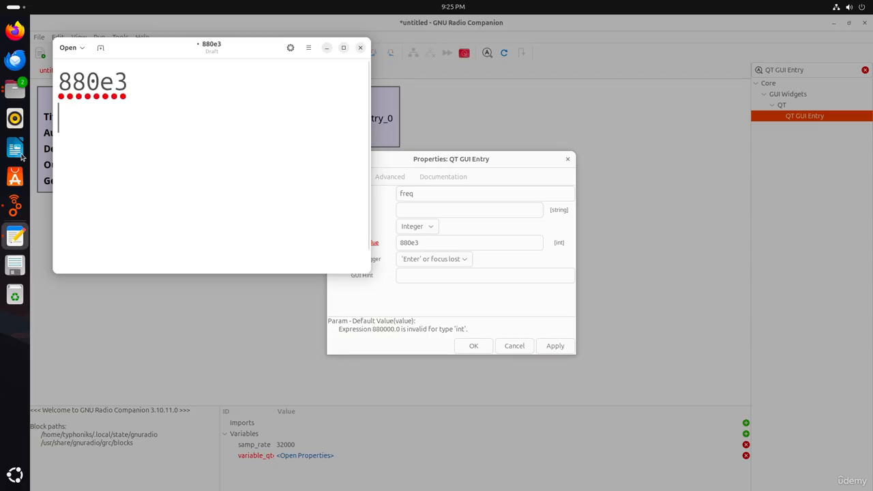
{"action": "type", "text": "= 880"}
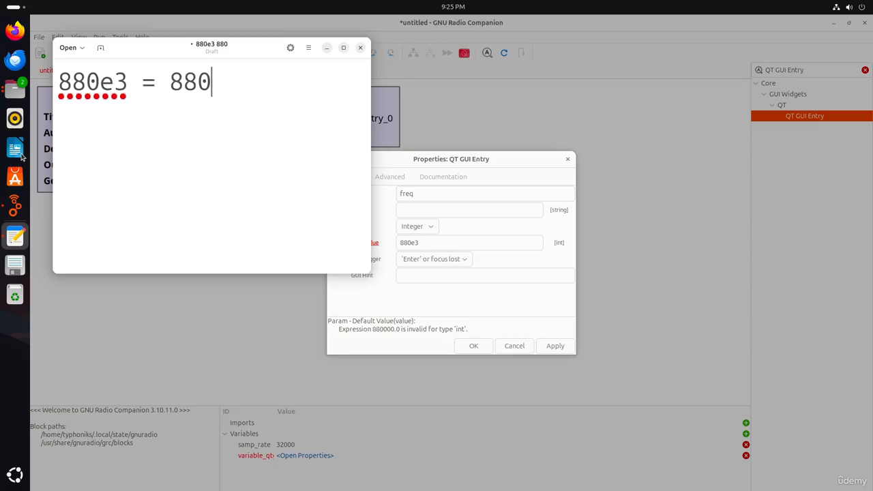
{"action": "type", "text": "m"}
{"action": "key", "text": "BackSpace"}
{"action": "type", "text": ",000"}
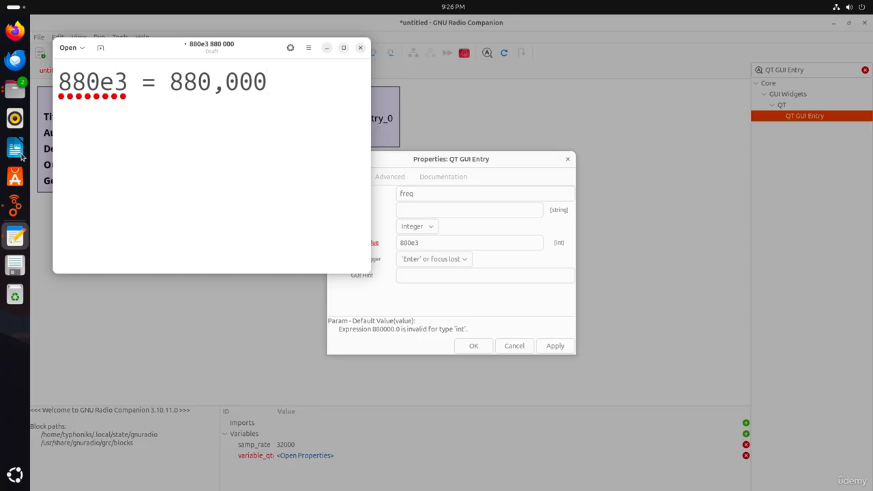
Add the example 600e6 = 600,000,000 two lines below the first conversion
{"action": "key", "text": "Return"}
{"action": "key", "text": "Return"}
{"action": "type", "text": "600"}
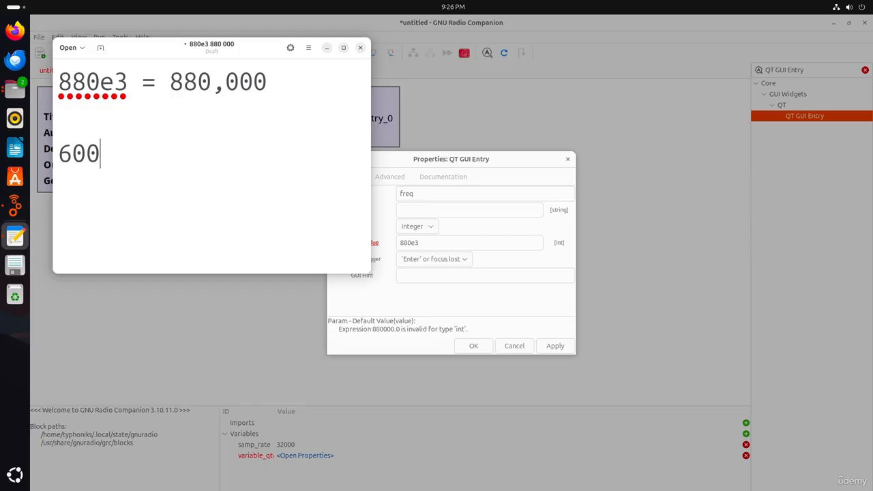
{"action": "type", "text": "e6 = "}
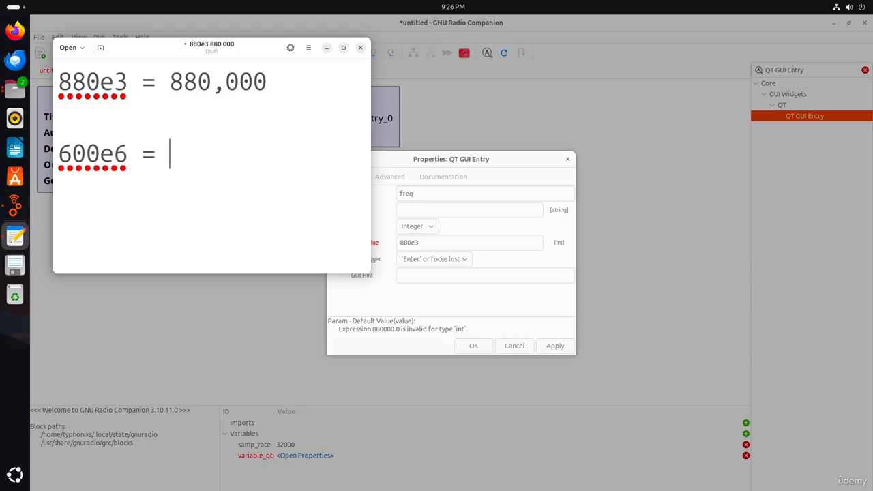
{"action": "type", "text": "600,"}
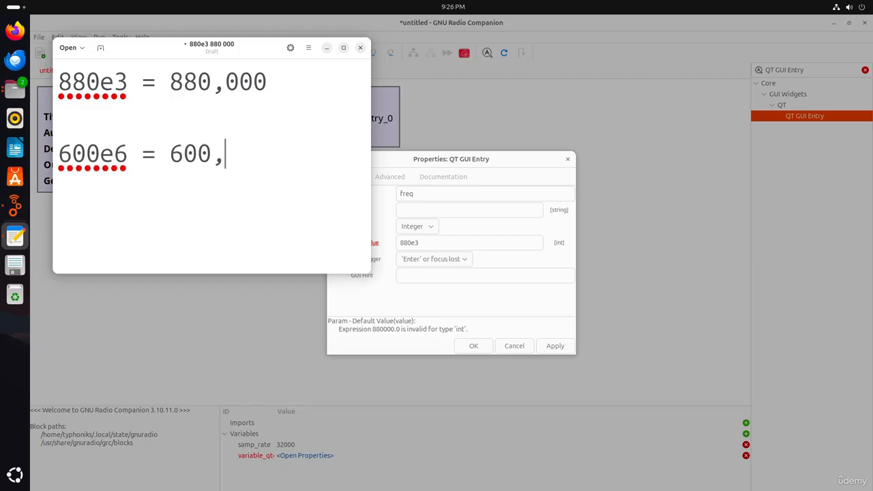
{"action": "type", "text": "000,000,000"}
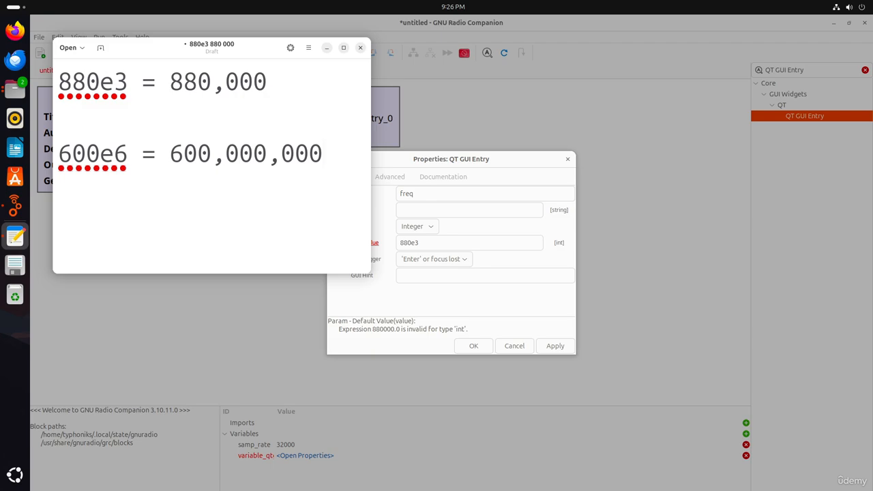
{"action": "left_click_drag", "start_coordinate": [163, 154], "coordinate": [352, 151]}
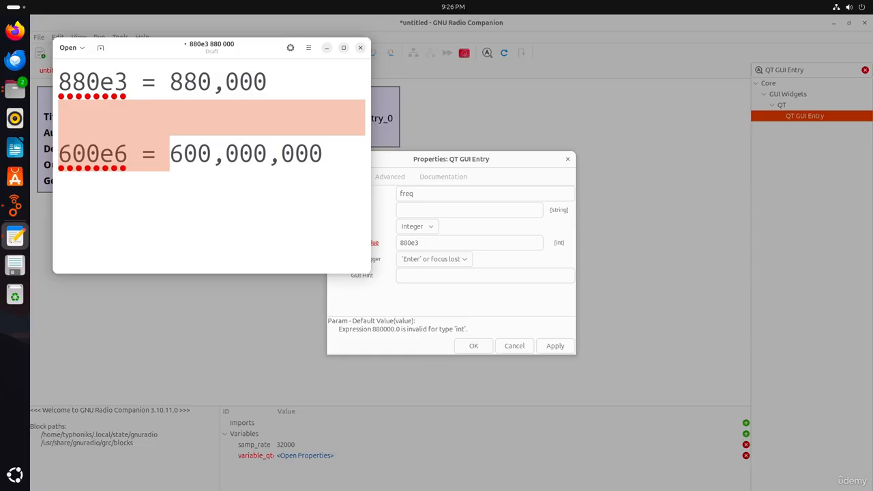
Minimize the text editor and apply the changed properties of the QT GUI Entry block
{"action": "left_click", "coordinate": [327, 48]}
{"action": "left_click", "coordinate": [555, 346]}
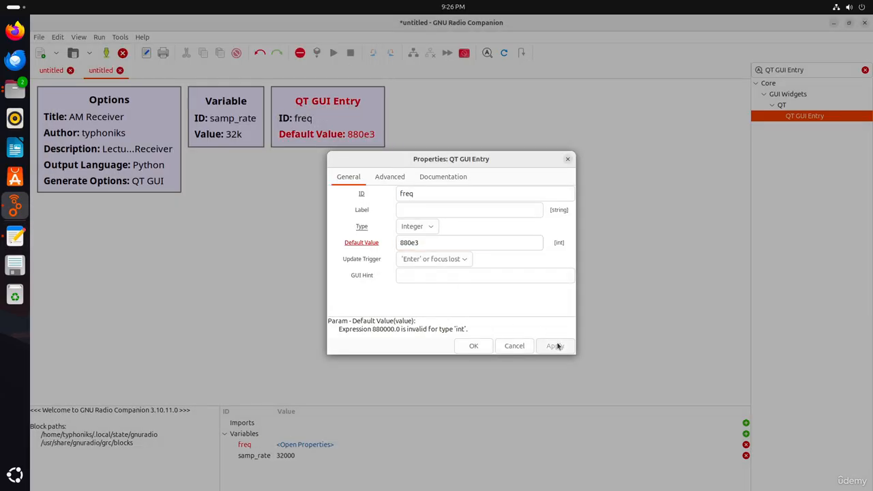
Examine the error reported for the block's default value and the data types offered for its Type
{"action": "double_click", "coordinate": [433, 244]}
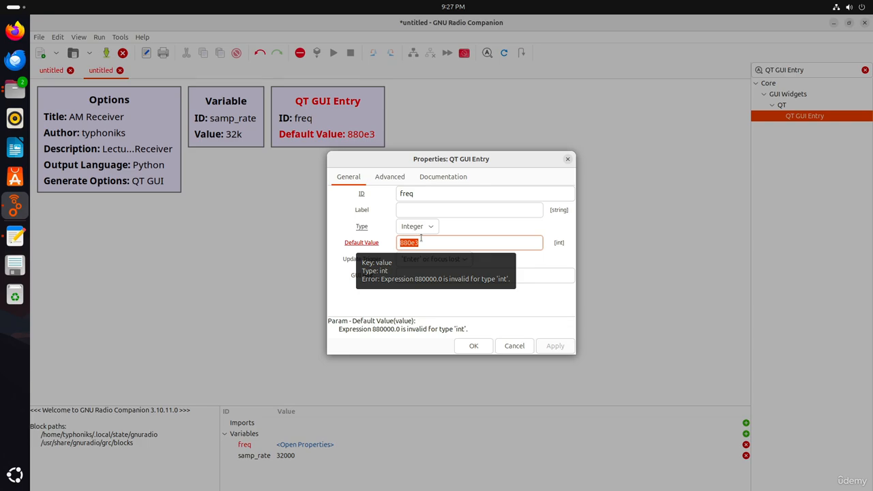
{"action": "left_click_drag", "start_coordinate": [494, 328], "coordinate": [478, 342]}
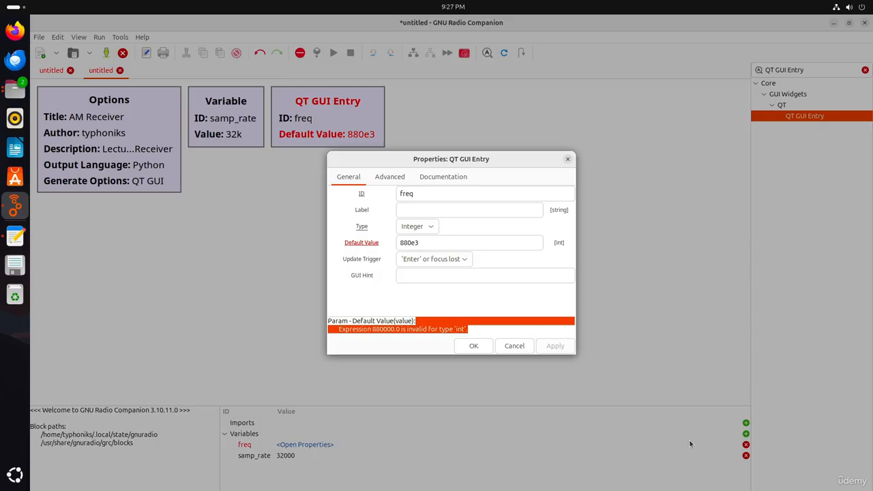
{"action": "left_click", "coordinate": [406, 274]}
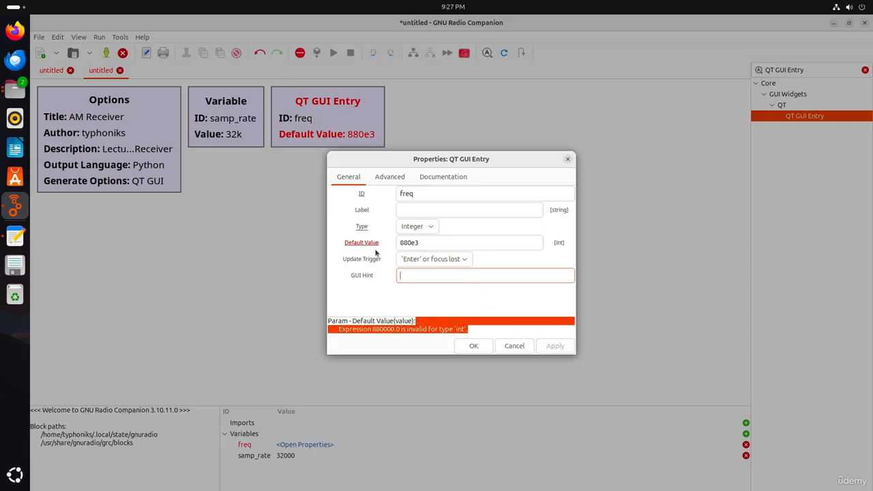
{"action": "left_click", "coordinate": [426, 227]}
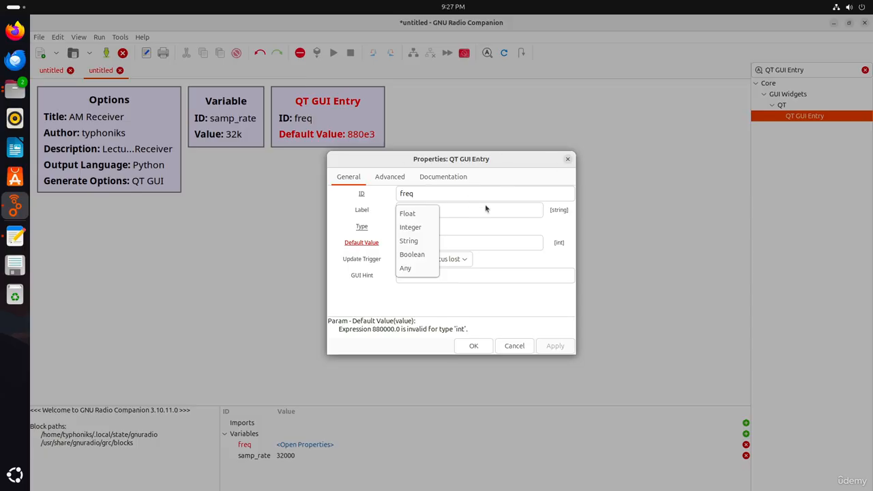
{"action": "left_click", "coordinate": [508, 245]}
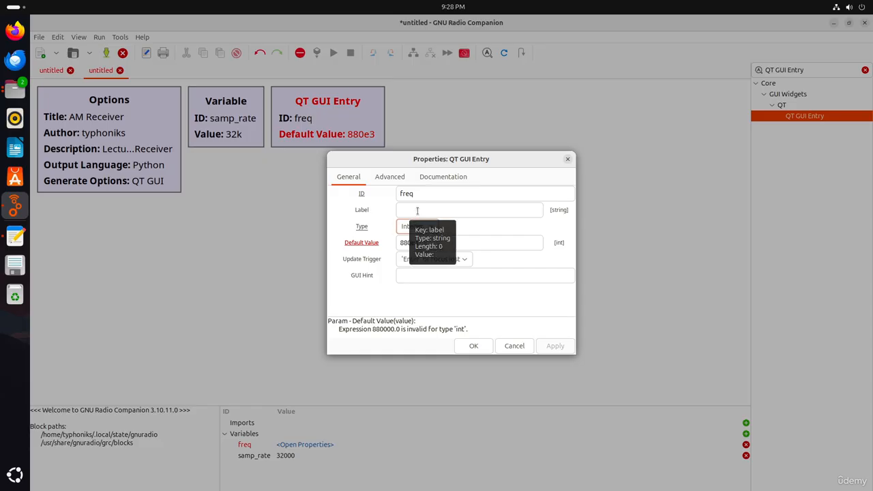
Reopen the text editor and replace all the notes with the integer example 5
{"action": "left_click", "coordinate": [15, 237]}
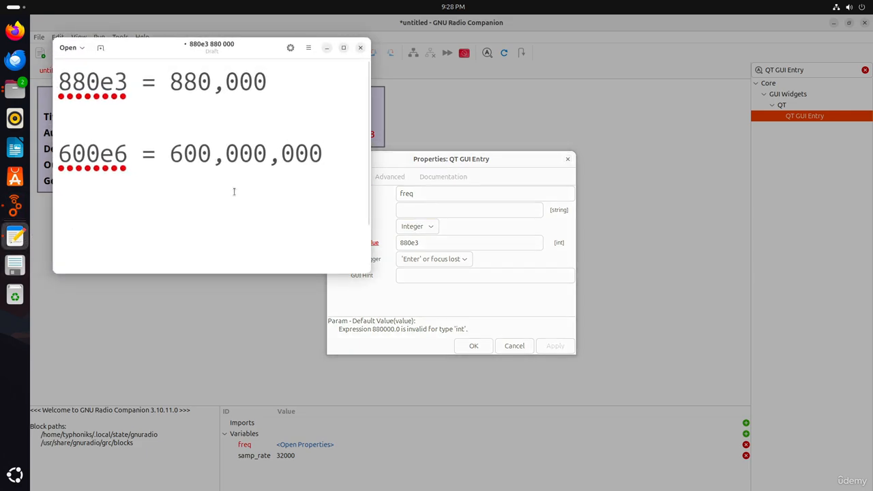
{"action": "left_click", "coordinate": [320, 151]}
{"action": "key", "text": "ctrl+a"}
{"action": "key", "text": "BackSpace"}
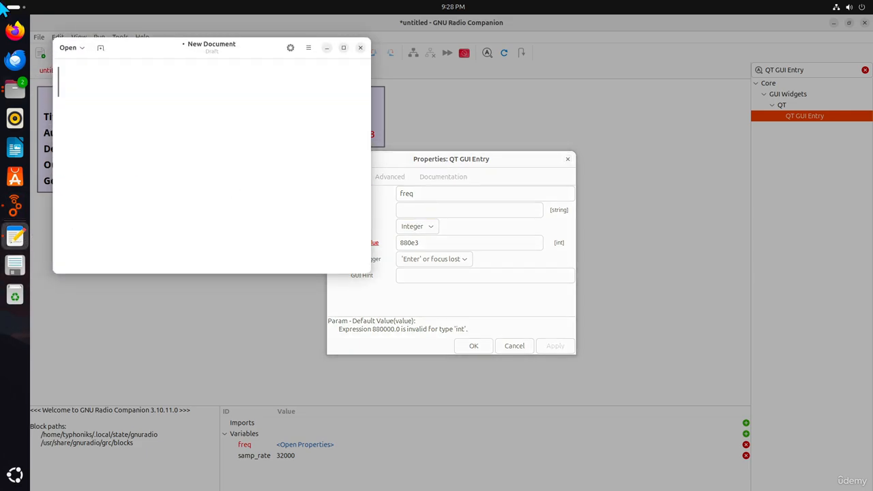
{"action": "type", "text": "5"}
{"action": "key", "text": "ctrl+a"}
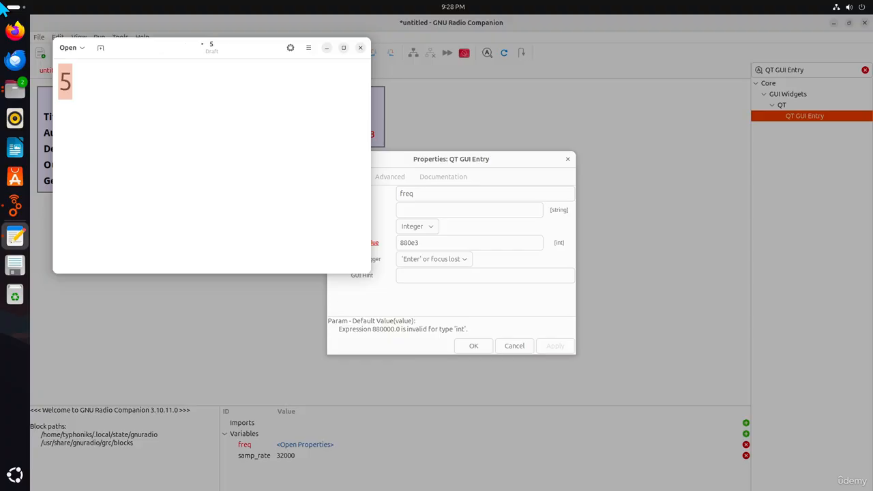
{"action": "mouse_move", "coordinate": [2, 3]}
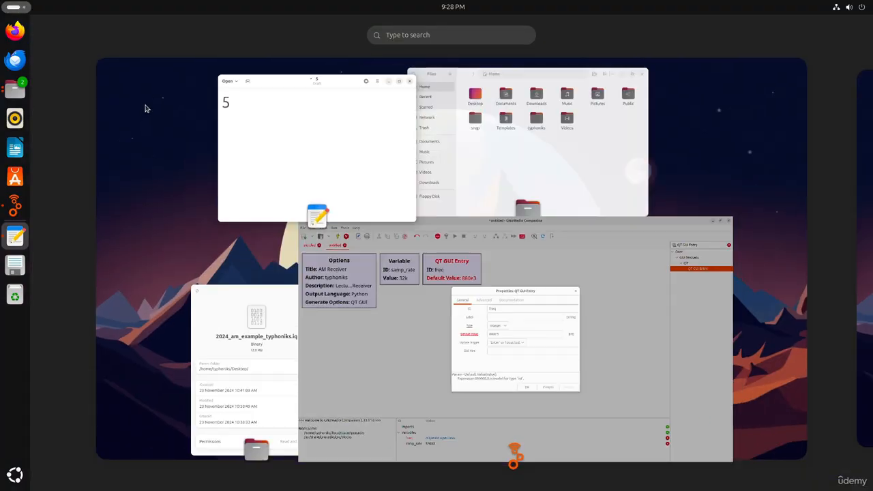
Replace the text editor's contents with the integer examples 65,700,100000
{"action": "left_click", "coordinate": [234, 127]}
{"action": "type", "text": "asd"}
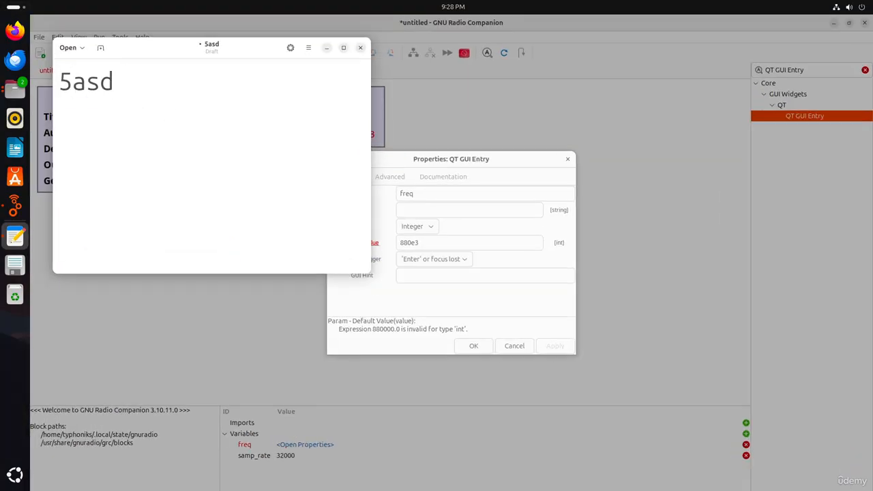
{"action": "key", "text": "ctrl+a"}
{"action": "key", "text": "BackSpace"}
{"action": "type", "text": "65,7"}
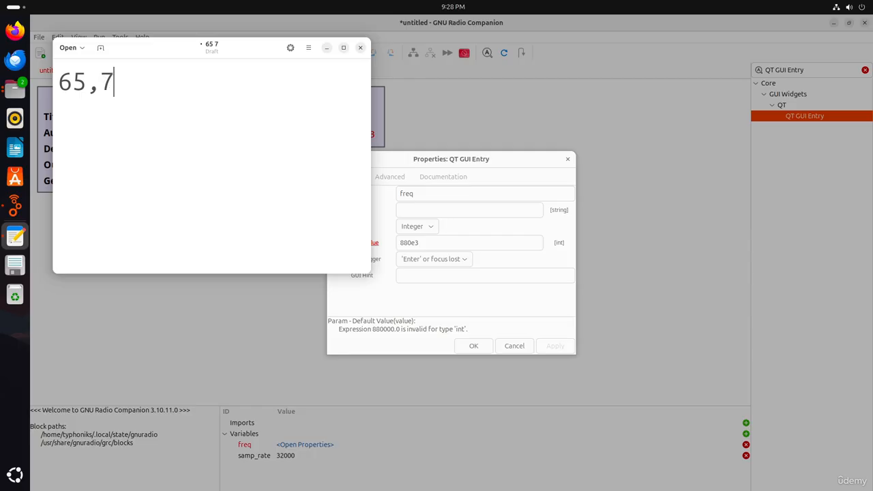
{"action": "type", "text": "00,11"}
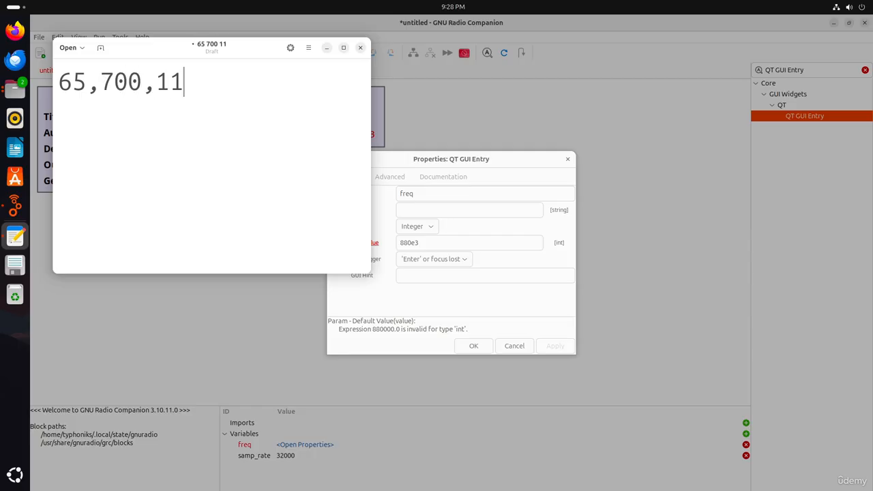
{"action": "key", "text": "BackSpace"}
{"action": "type", "text": "00,m"}
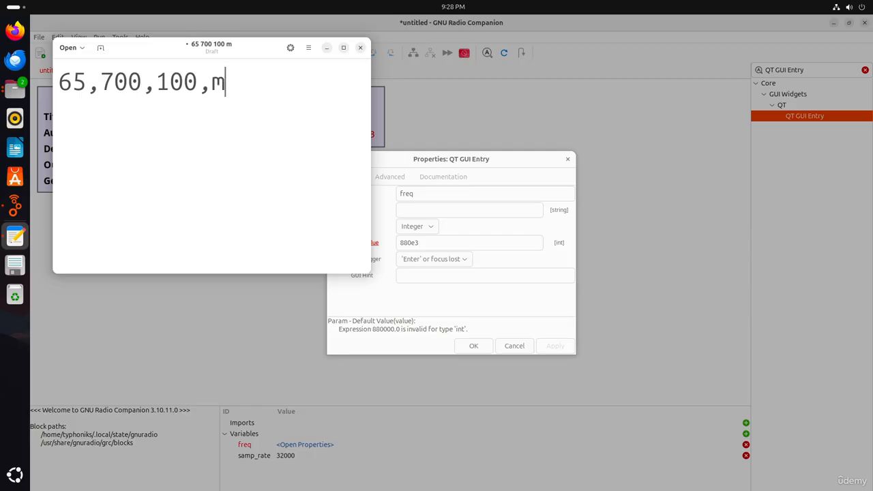
{"action": "key", "text": "BackSpace"}
{"action": "key", "text": "BackSpace"}
{"action": "type", "text": ".000"}
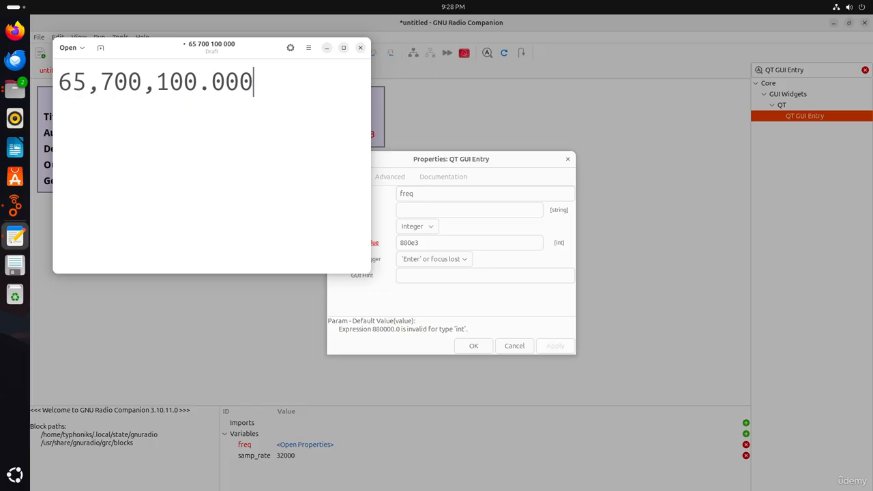
{"action": "key", "text": "BackSpace"}
{"action": "key", "text": "BackSpace"}
{"action": "key", "text": "BackSpace"}
{"action": "key", "text": "BackSpace"}
{"action": "type", "text": "0000"}
{"action": "key", "text": "BackSpace"}
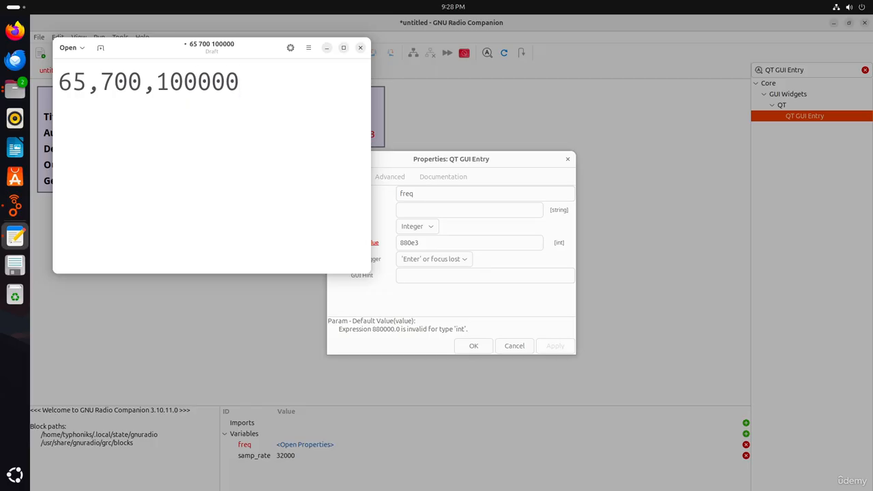
Add the negative integer examples -65, -5000 on a second line and return to the QT GUI Entry default value
{"action": "key", "text": "Return"}
{"action": "type", "text": "-65"}
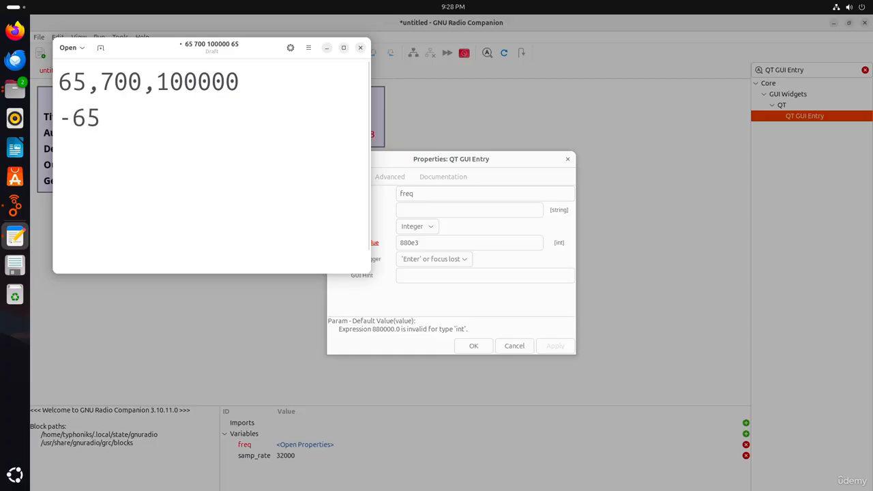
{"action": "type", "text": ", -5000"}
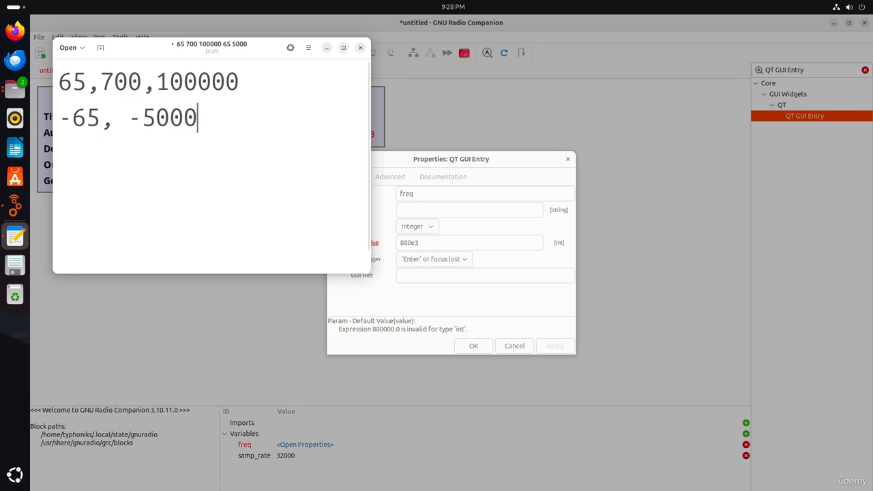
{"action": "left_click", "coordinate": [387, 316]}
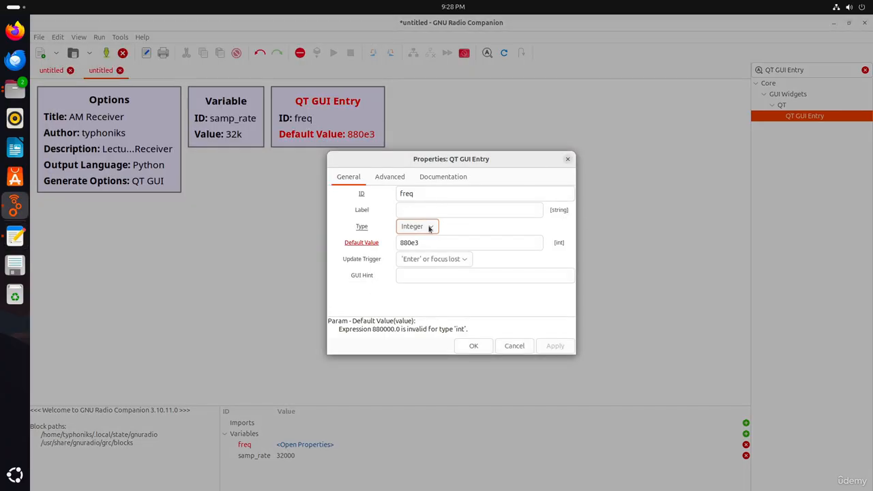
{"action": "left_click_drag", "start_coordinate": [428, 242], "coordinate": [373, 239]}
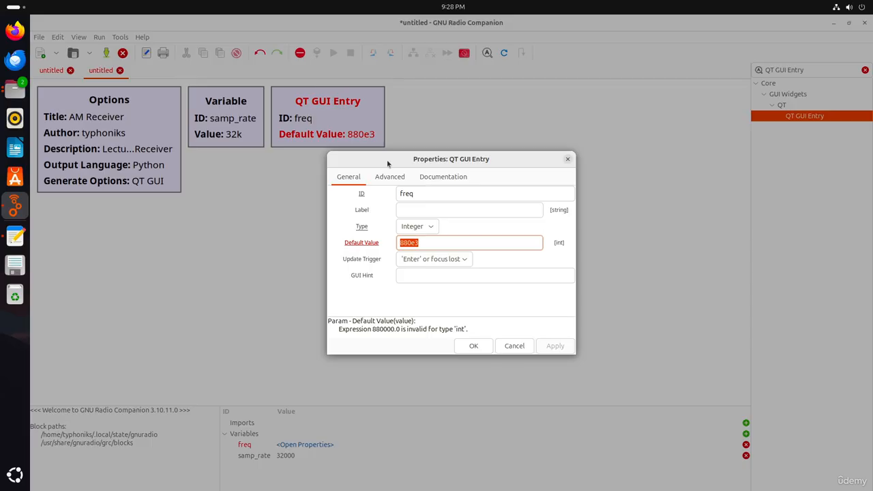
Switch back to the text editor and add the decimal examples 3.14159 -8.9 three lines below the negative integers
{"action": "key", "text": "alt+Tab"}
{"action": "key", "text": "Return"}
{"action": "key", "text": "Return"}
{"action": "key", "text": "Return"}
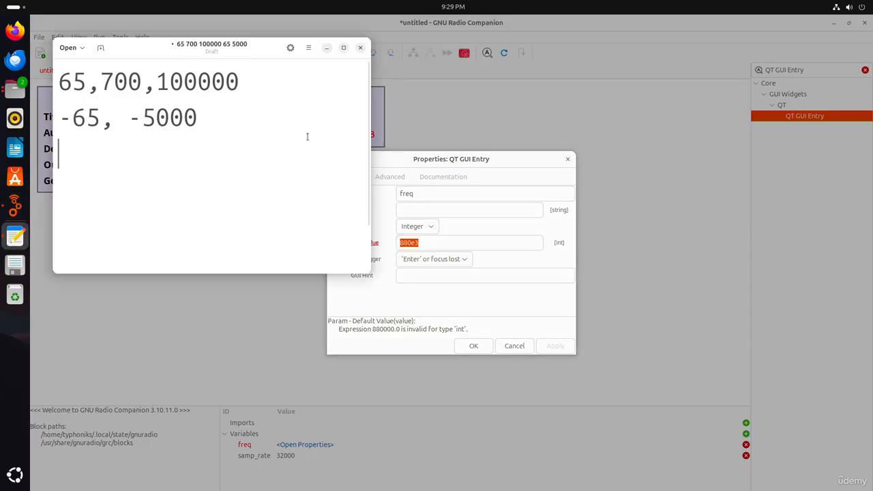
{"action": "type", "text": "3.1416"}
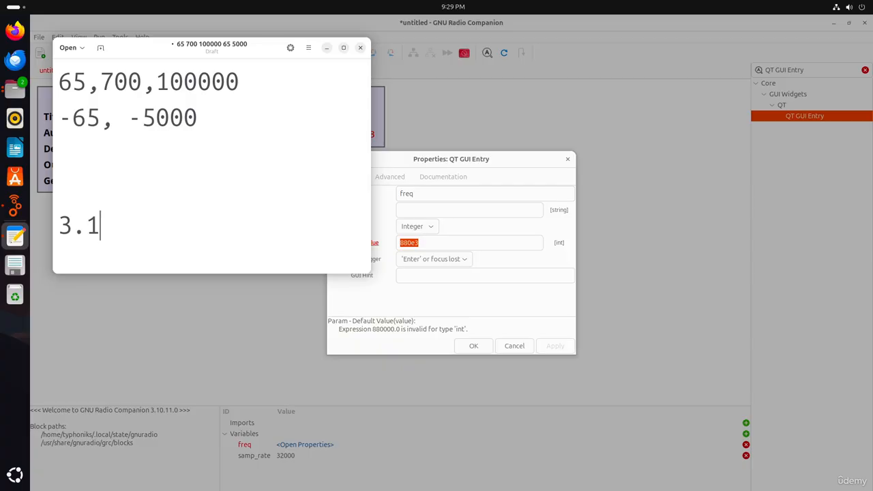
{"action": "key", "text": "BackSpace"}
{"action": "type", "text": "59"}
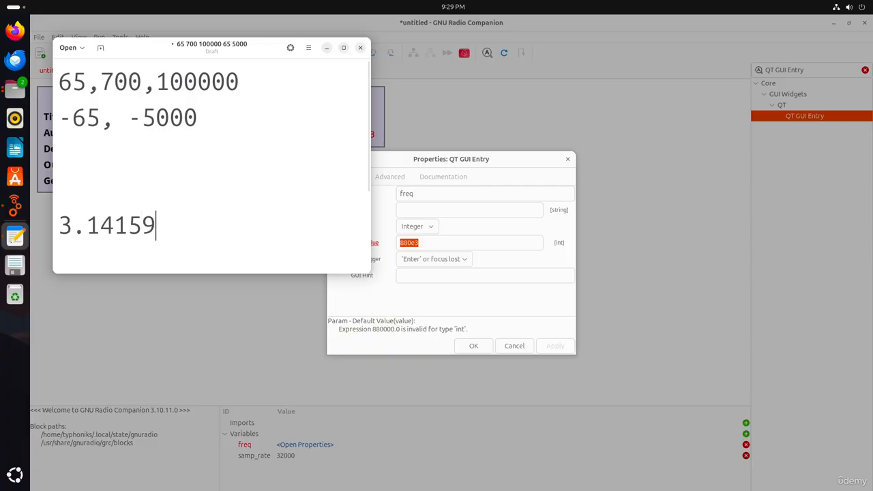
{"action": "type", "text": " -8.9"}
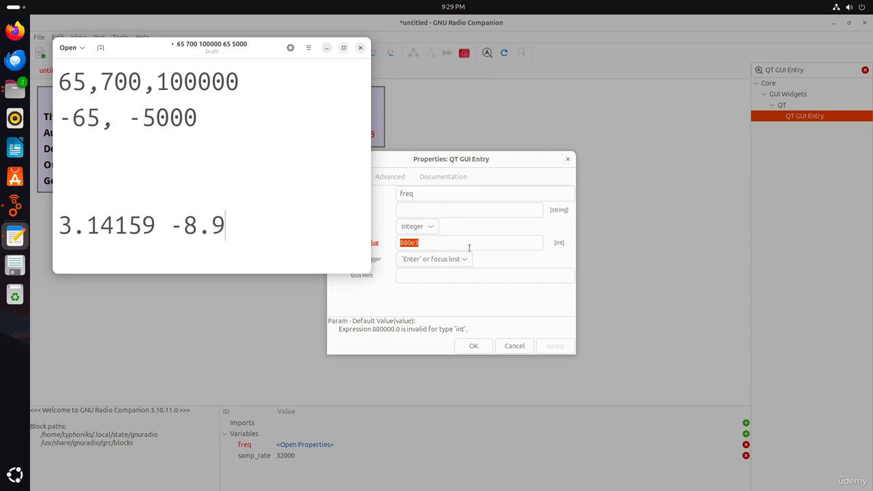
Set the Type of the freq entry block to Float, apply the change and close its properties
{"action": "left_click", "coordinate": [474, 276]}
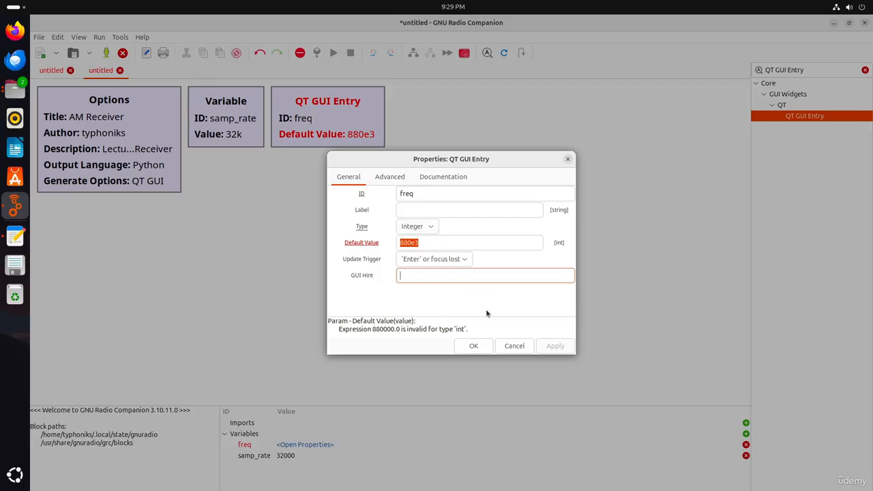
{"action": "left_click", "coordinate": [425, 229]}
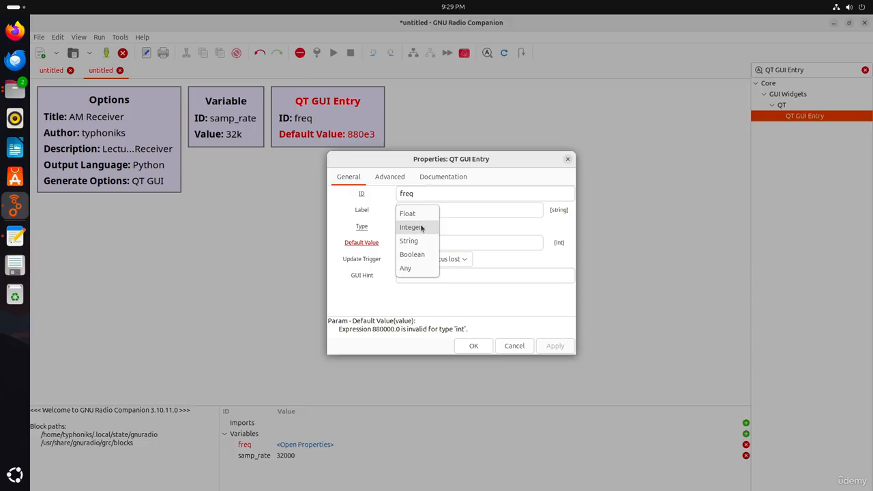
{"action": "left_click", "coordinate": [408, 219]}
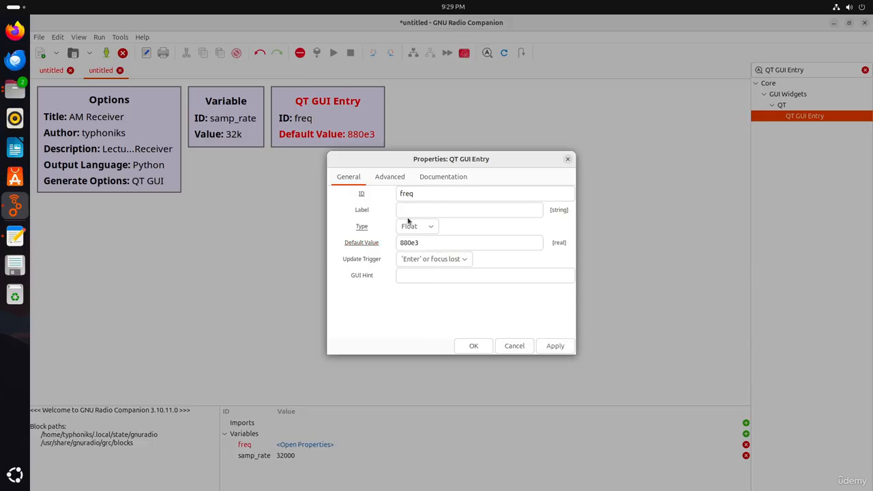
{"action": "left_click", "coordinate": [556, 347]}
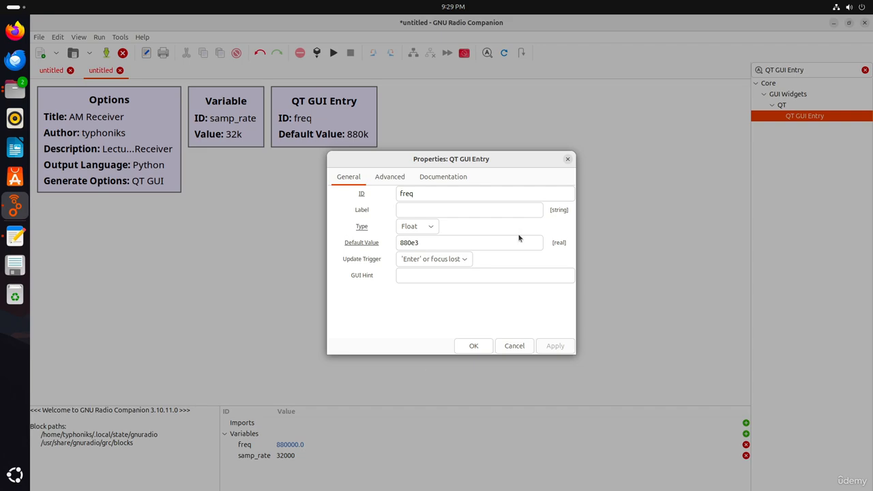
{"action": "left_click", "coordinate": [472, 344]}
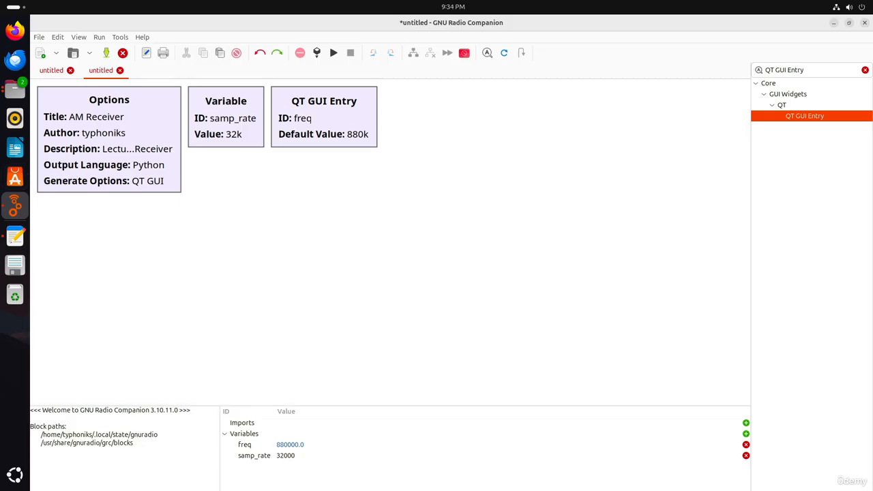
Duplicate the freq QT GUI Entry block and place the copy directly to the right of the original
{"action": "left_click", "coordinate": [315, 139]}
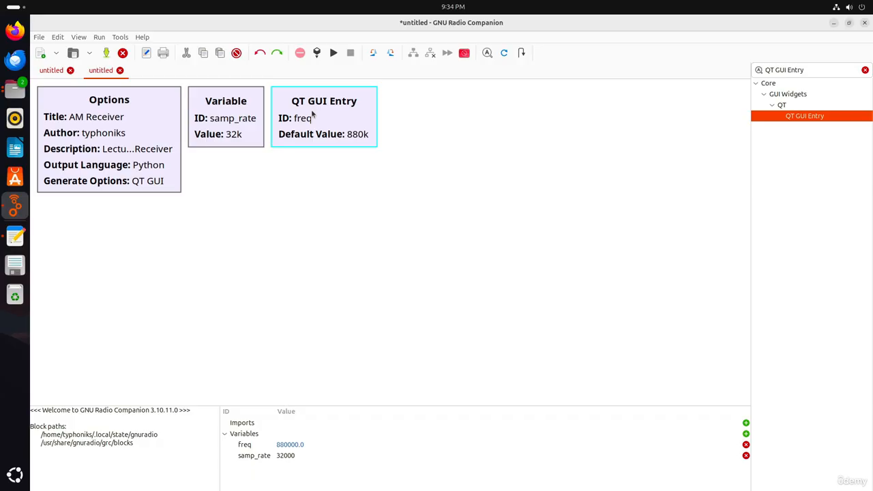
{"action": "left_click", "coordinate": [346, 203]}
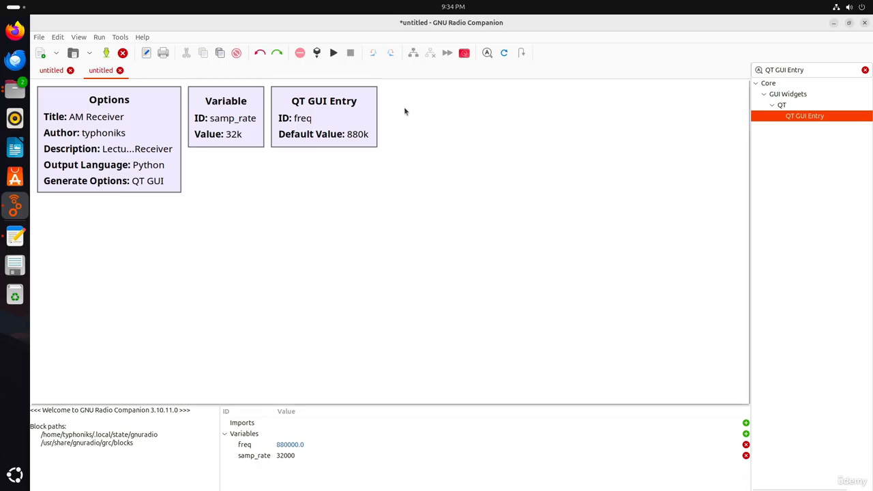
{"action": "left_click", "coordinate": [318, 125]}
{"action": "right_click", "coordinate": [318, 124]}
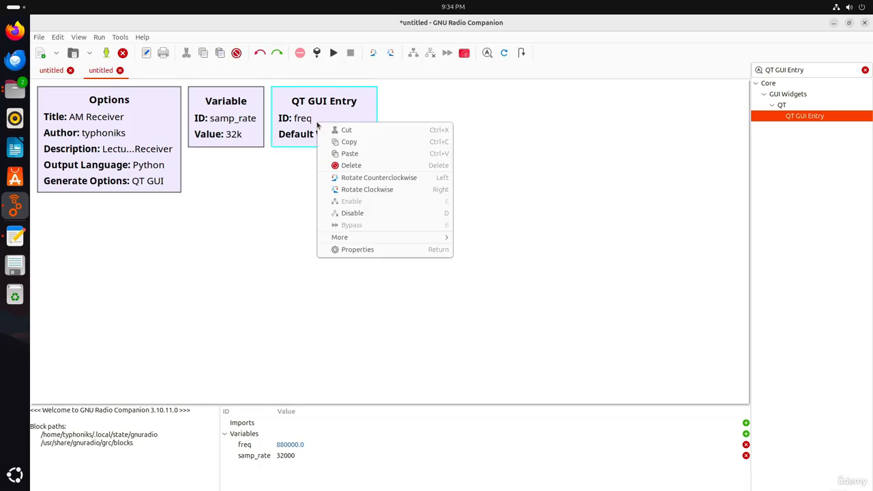
{"action": "left_click", "coordinate": [348, 142]}
{"action": "left_click", "coordinate": [360, 182]}
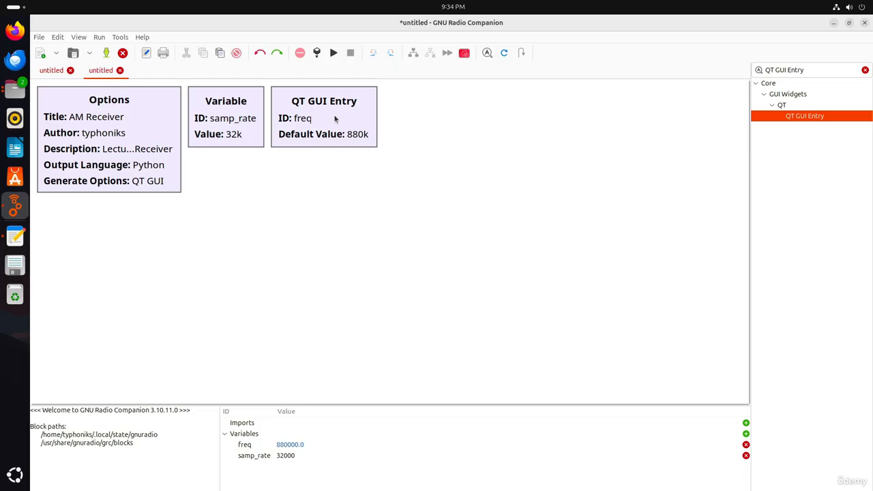
{"action": "right_click", "coordinate": [371, 190]}
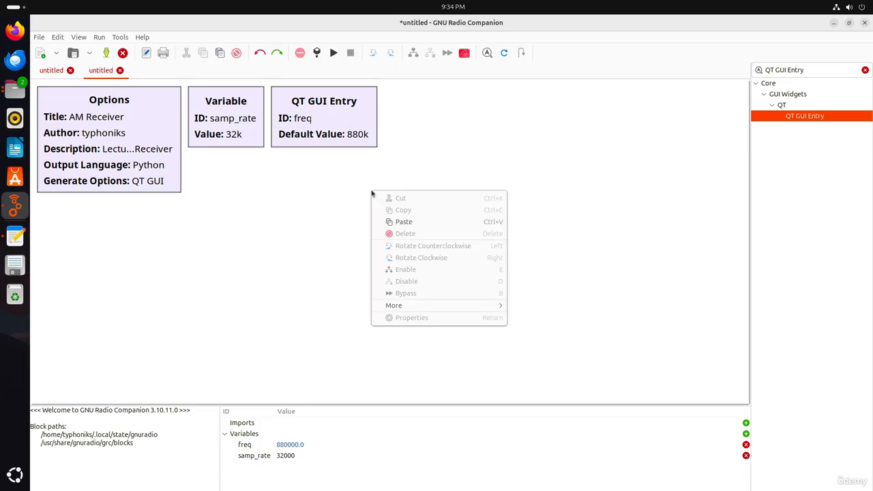
{"action": "left_click", "coordinate": [401, 225]}
{"action": "left_click_drag", "start_coordinate": [463, 261], "coordinate": [439, 103]}
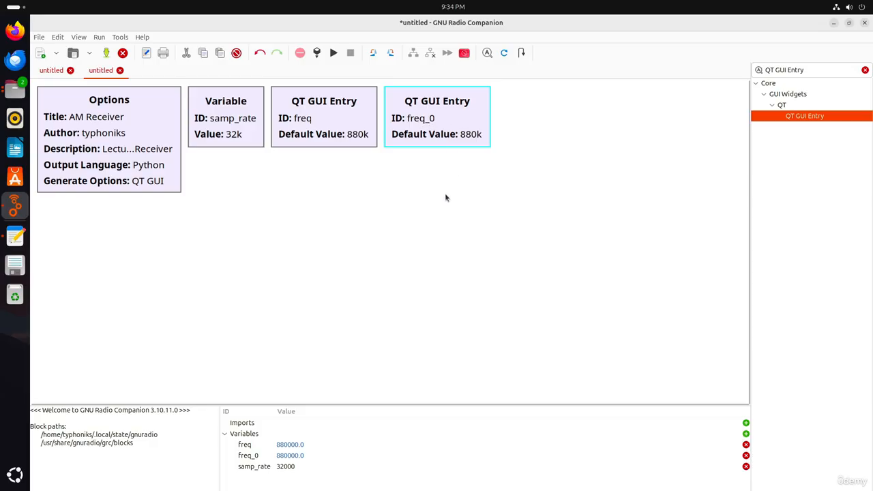
Set the copied QT GUI Entry block's ID to center_freq and its default value to 900e3, and recheck its properties
{"action": "double_click", "coordinate": [442, 140]}
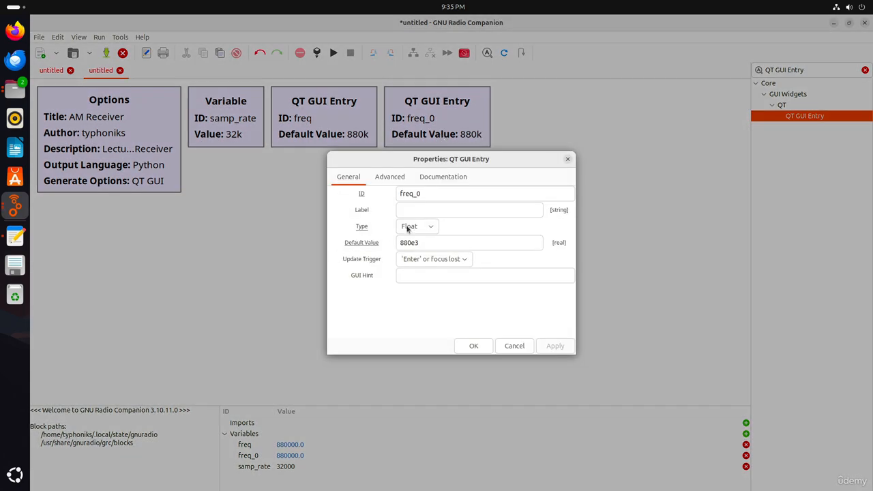
{"action": "double_click", "coordinate": [451, 192]}
{"action": "type", "text": "cent"}
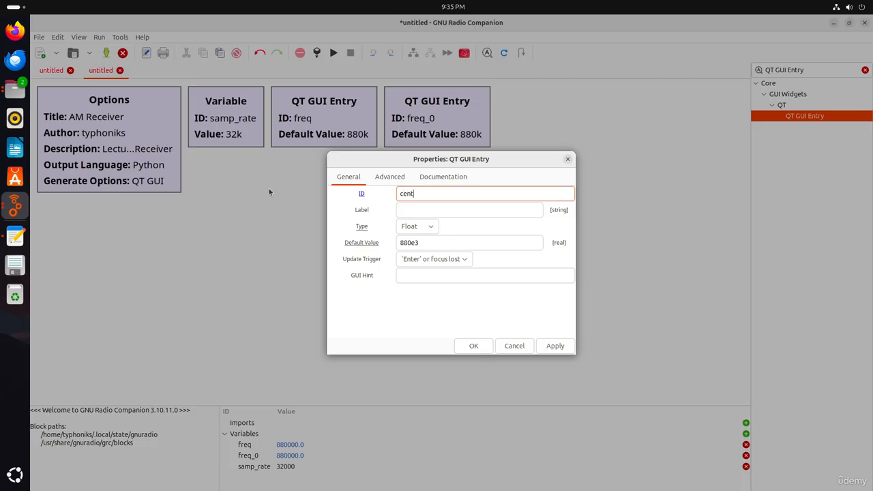
{"action": "type", "text": "er_freq"}
{"action": "double_click", "coordinate": [423, 242]}
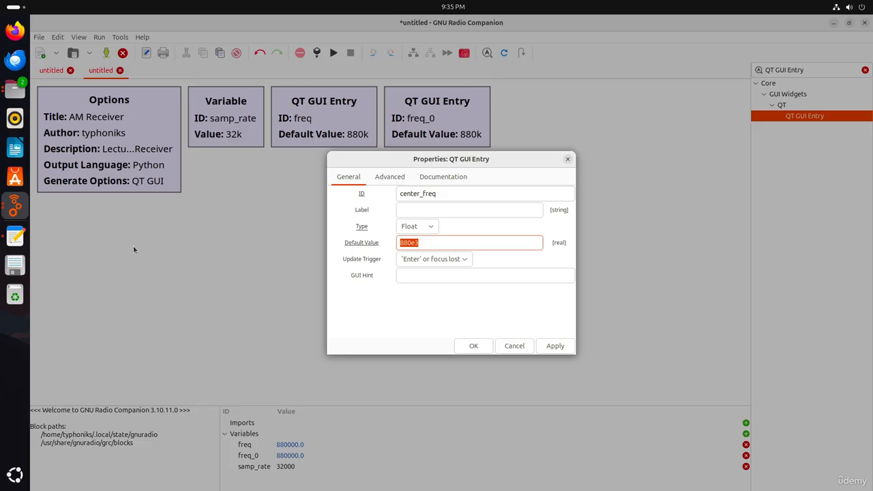
{"action": "type", "text": "90"}
{"action": "left_click", "coordinate": [554, 346]}
{"action": "left_click", "coordinate": [464, 345]}
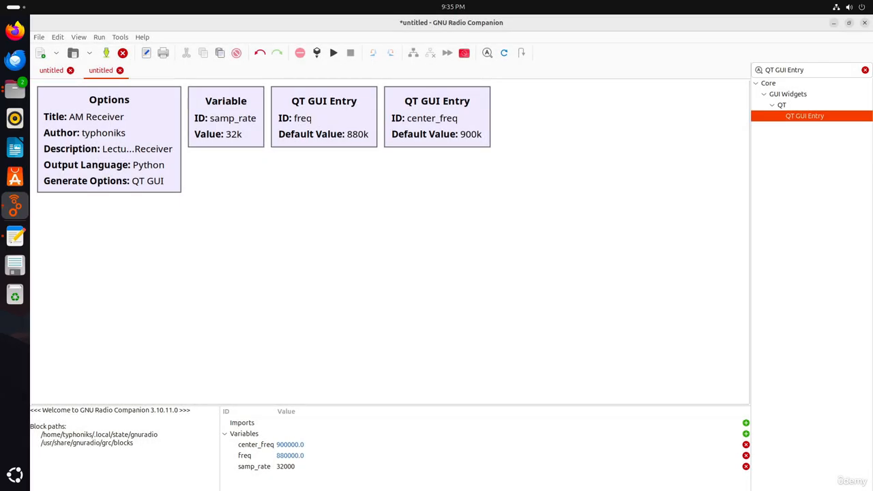
{"action": "double_click", "coordinate": [481, 91]}
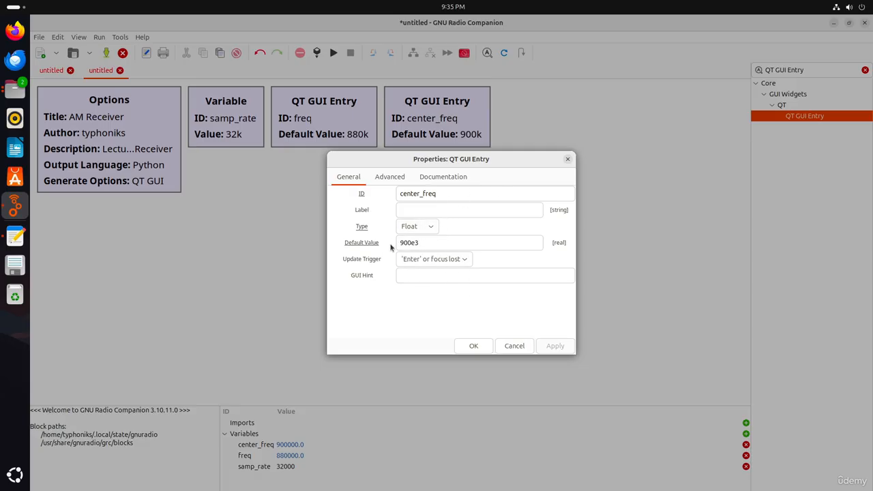
{"action": "left_click", "coordinate": [517, 345]}
Select all the blocks in the flowgraph and zoom the canvas out
{"action": "left_click_drag", "start_coordinate": [587, 204], "coordinate": [181, 96]}
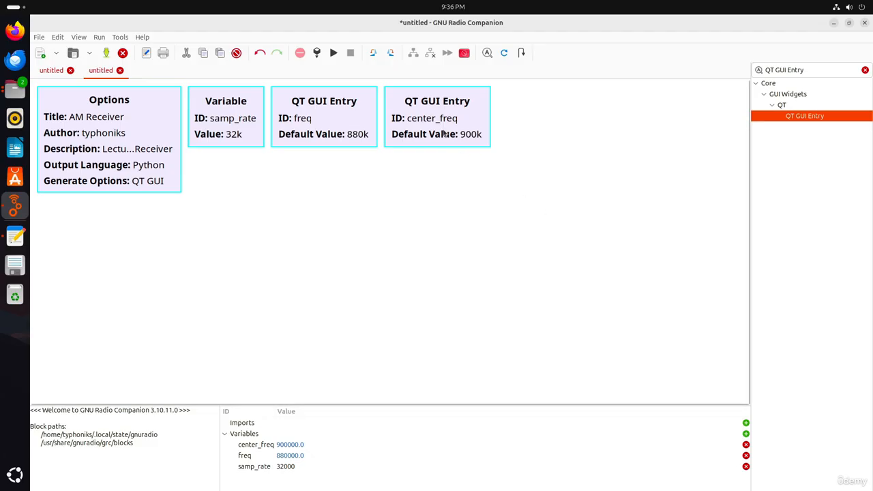
{"action": "left_click", "coordinate": [506, 202]}
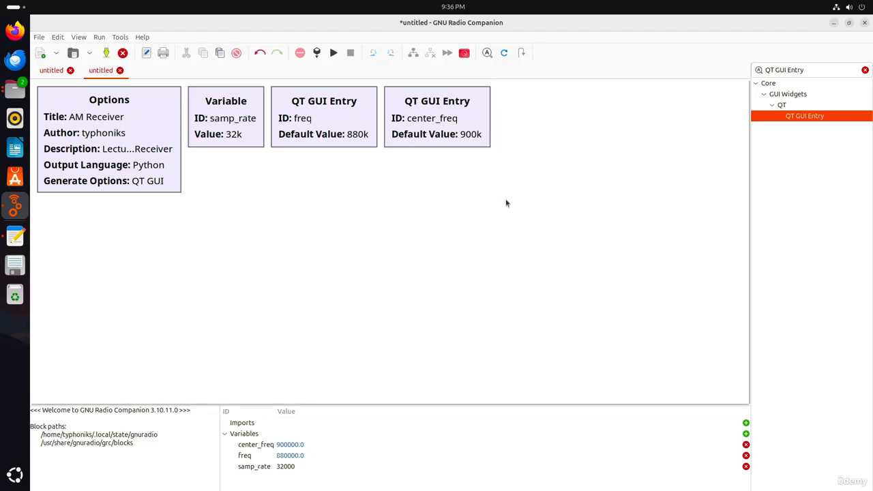
{"action": "left_click_drag", "start_coordinate": [506, 203], "coordinate": [66, 107]}
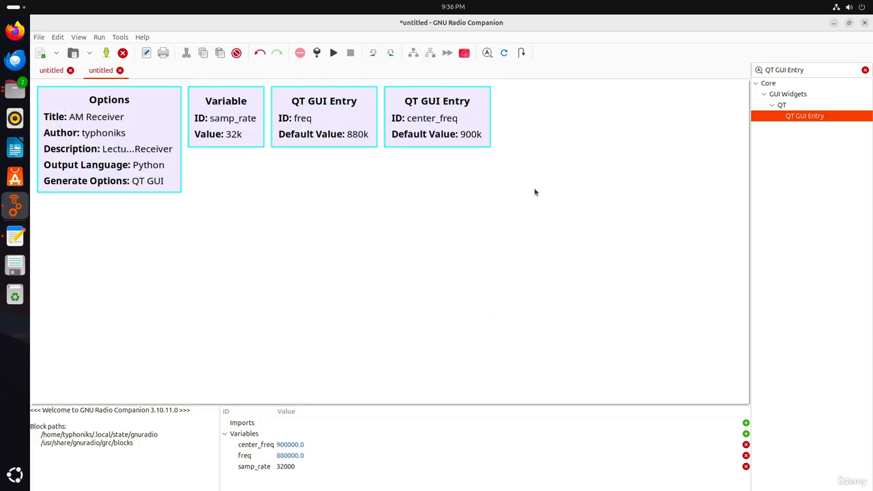
{"action": "key", "text": "ctrl+minus"}
{"action": "key", "text": "ctrl+minus"}
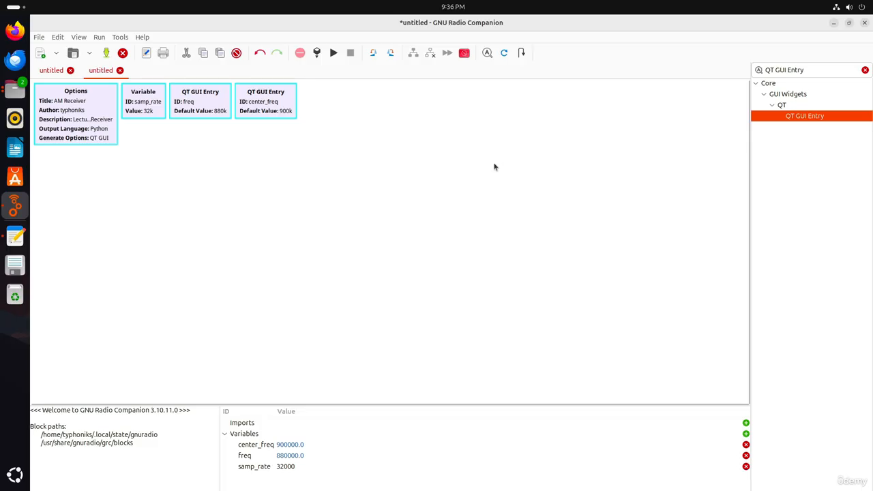